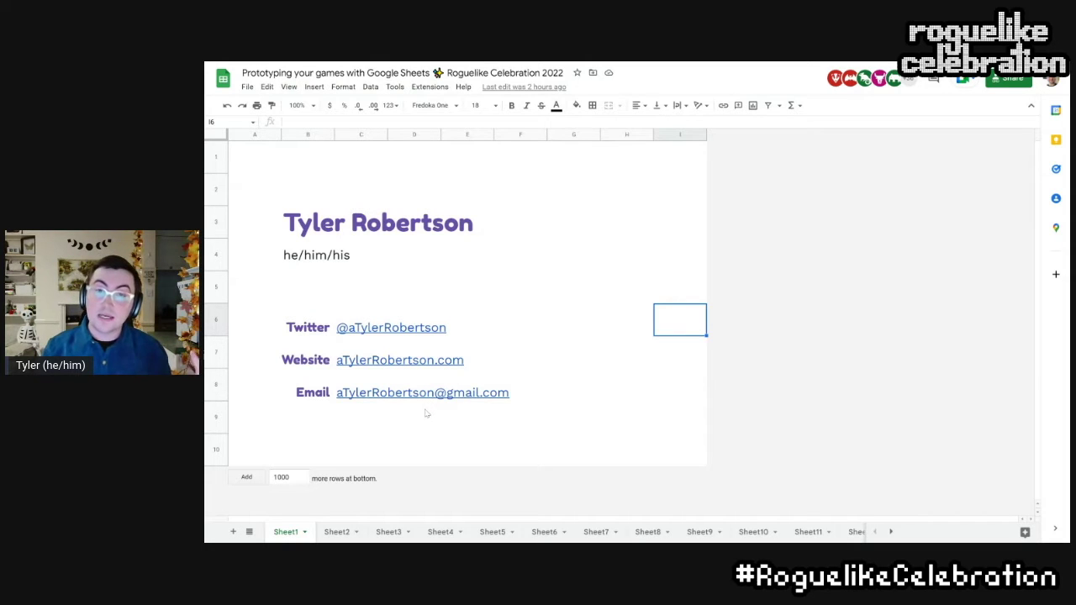
# Step: Leave the contact-info sheet and show Sheet2's pixel platformer level
pyautogui.click(337, 532)
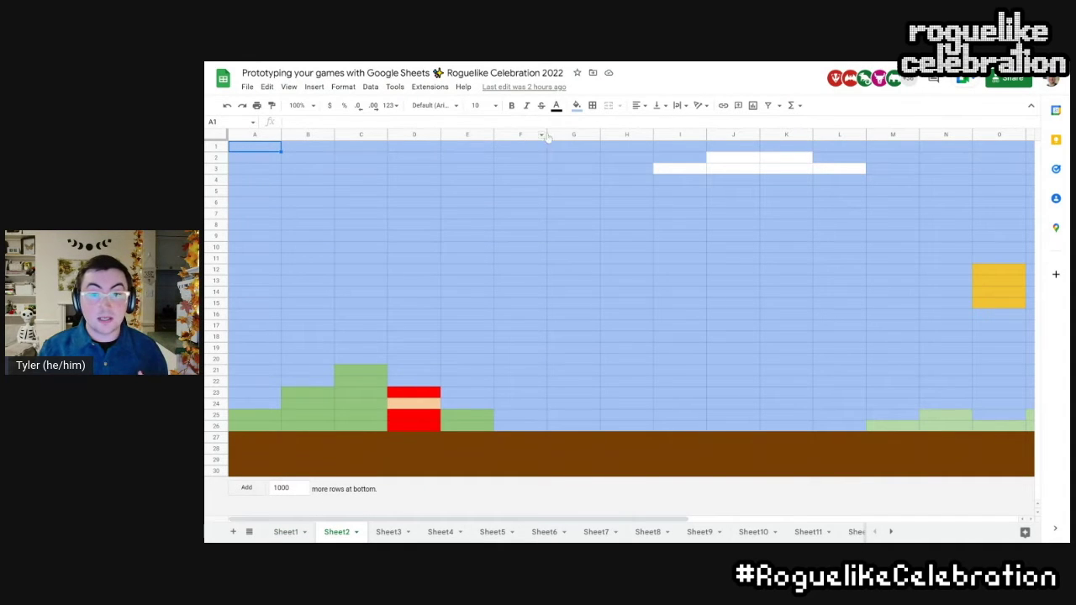
# Step: Glance at the fill-colour palette without applying it, then zoom Sheet2 to 50%
pyautogui.click(576, 106)
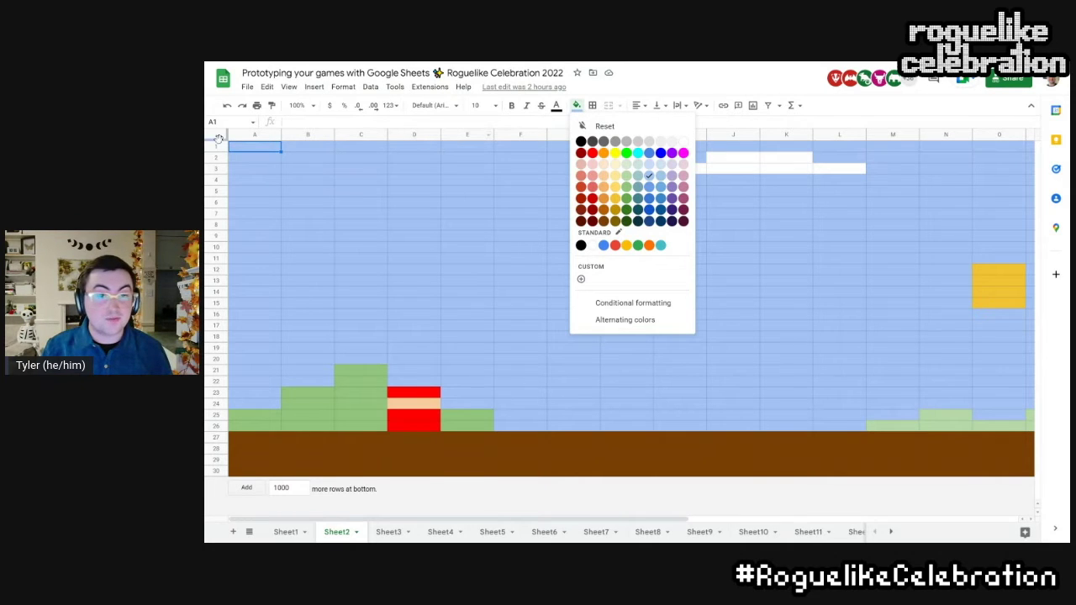
pyautogui.click(540, 216)
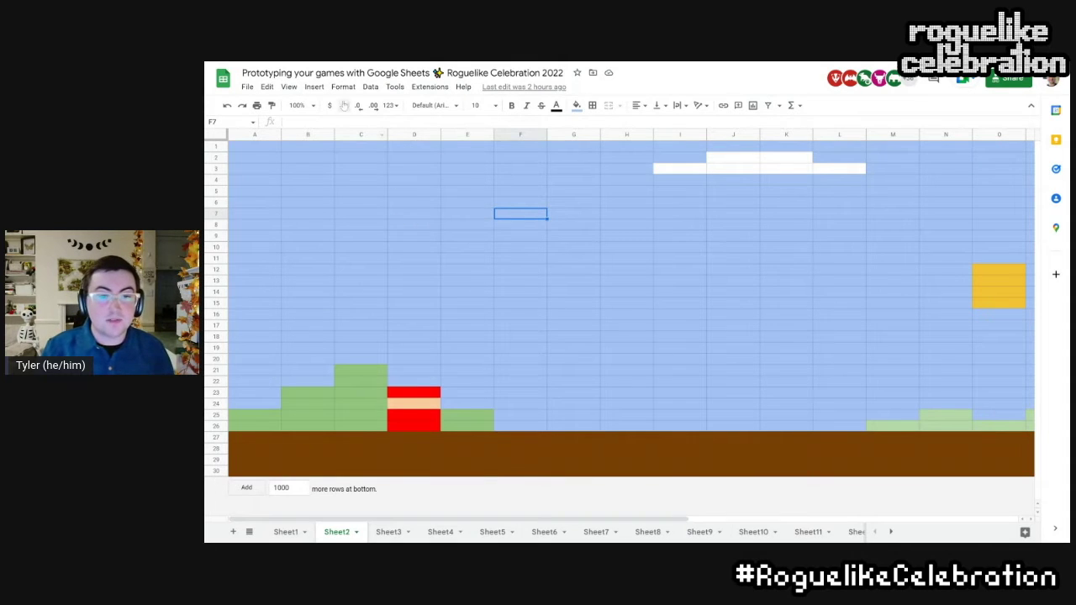
pyautogui.click(301, 105)
pyautogui.click(300, 123)
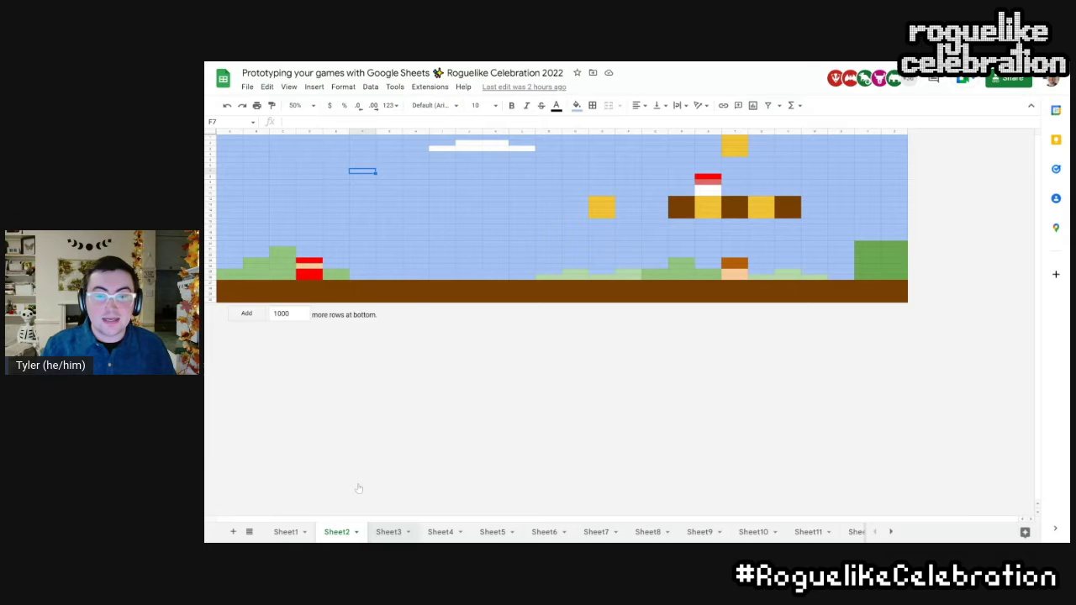
# Step: Move to Sheet3's Mario level with Ctrl+Shift+Page Down, scroll right slightly, and select one cell
pyautogui.hotkey('ctrl', 'shift', 'pagedown')
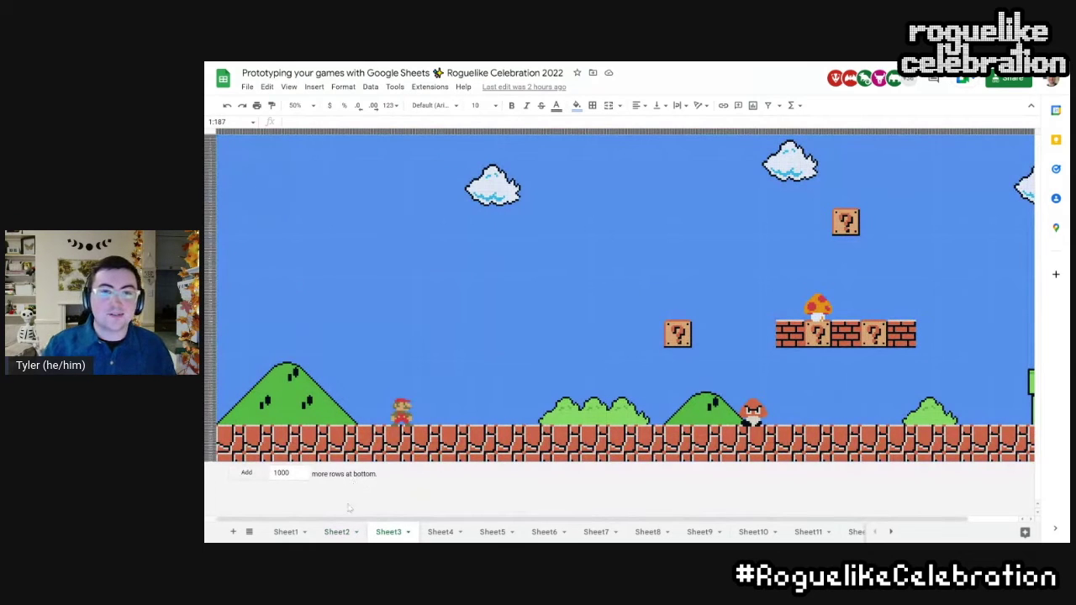
pyautogui.moveTo(339, 521)
pyautogui.mouseDown()
pyautogui.moveTo(465, 525)
pyautogui.moveTo(412, 525)
pyautogui.mouseUp()
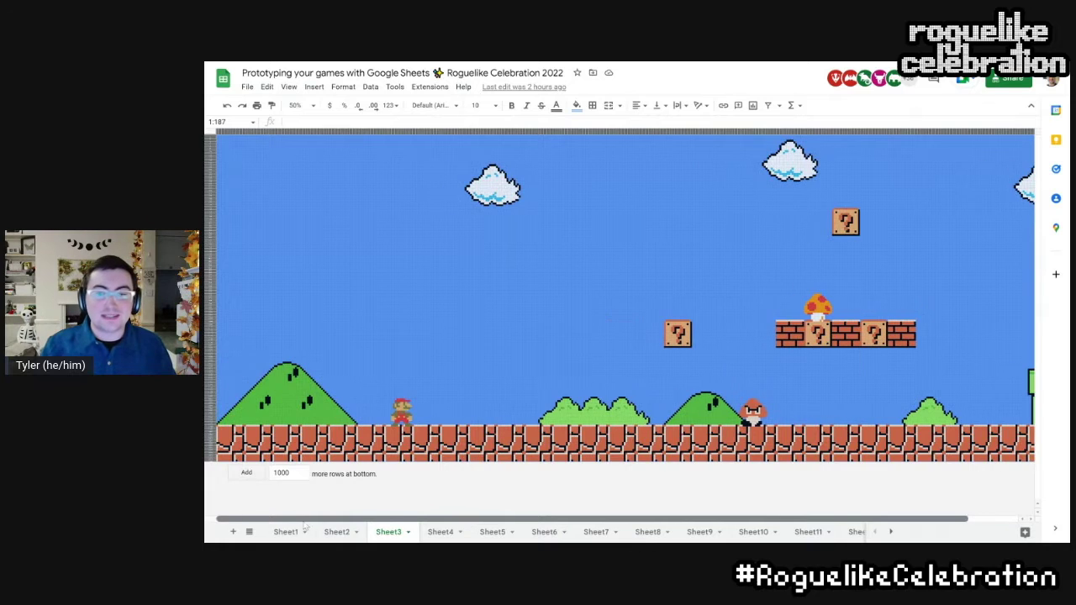
pyautogui.click(414, 390)
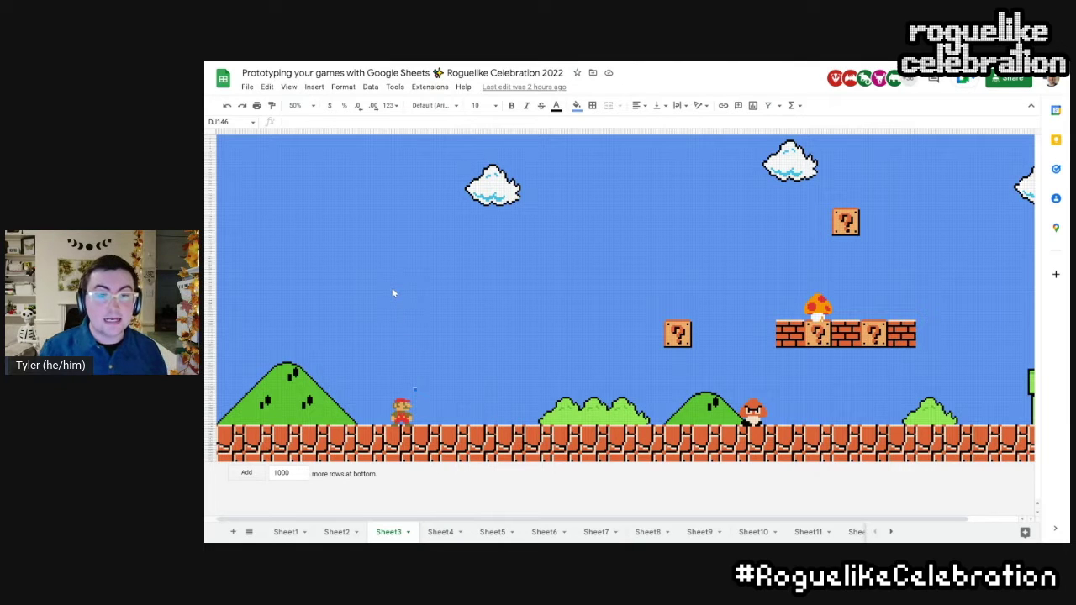
# Step: Browse the conditional-formatting condition list, cancel the new rule, and select a Sheet4 sky cell
pyautogui.click(343, 87)
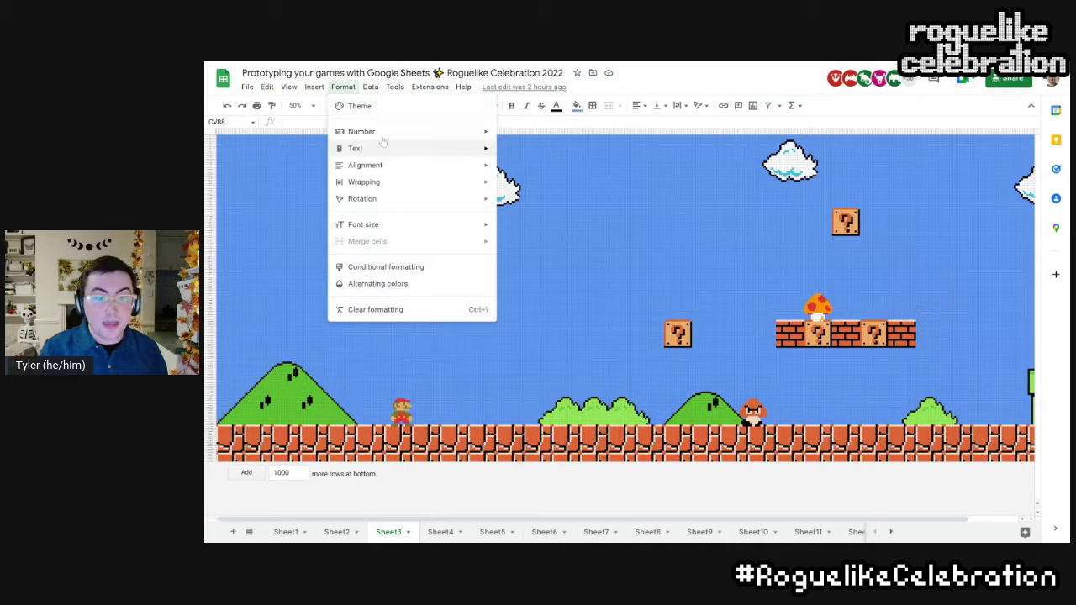
pyautogui.click(392, 266)
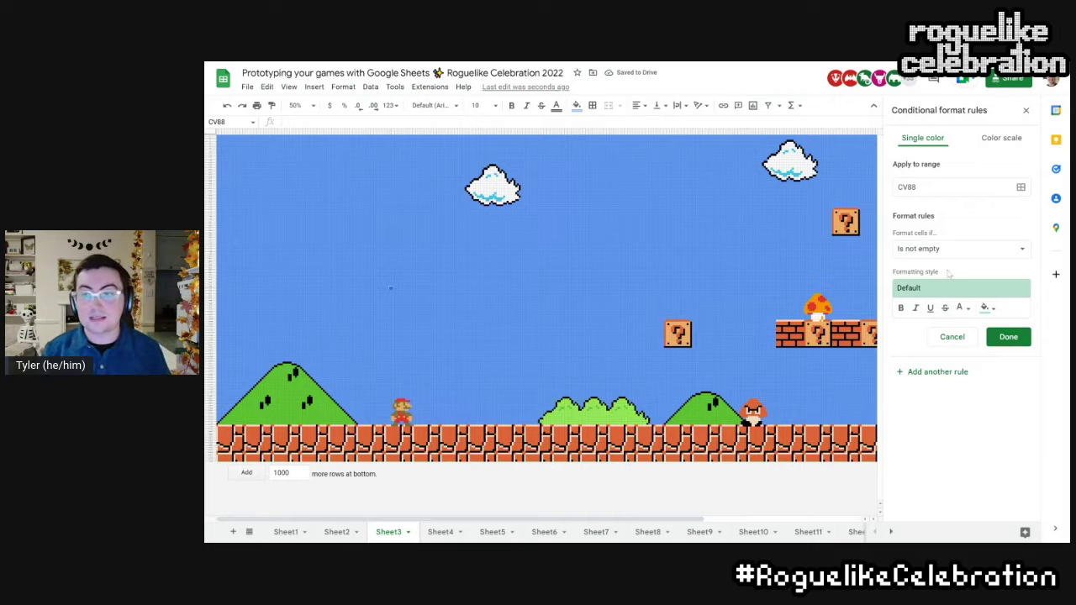
pyautogui.click(958, 254)
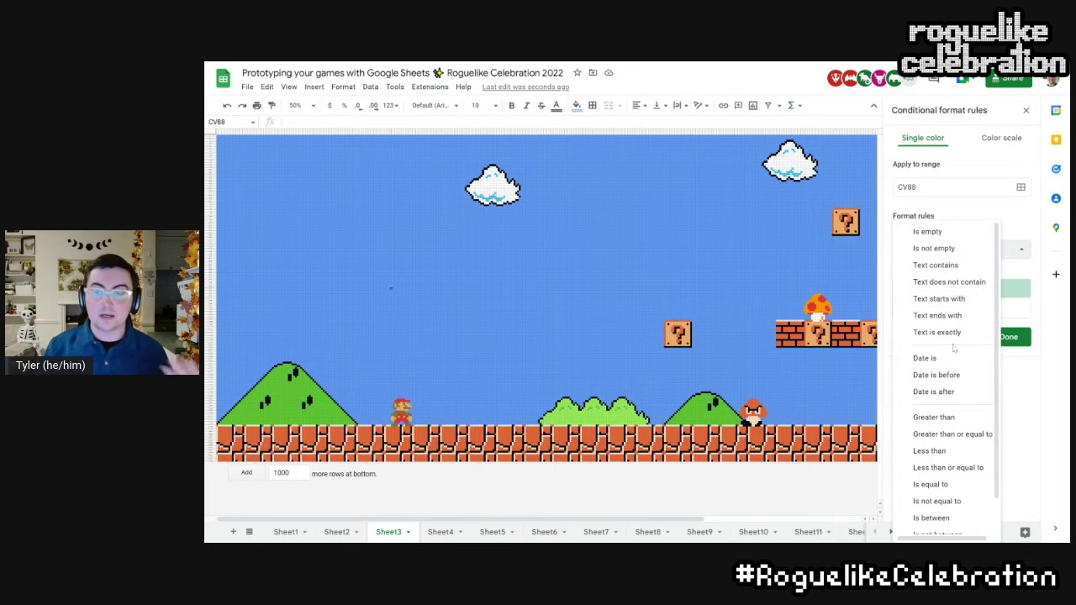
pyautogui.scroll(-1, 949, 487)
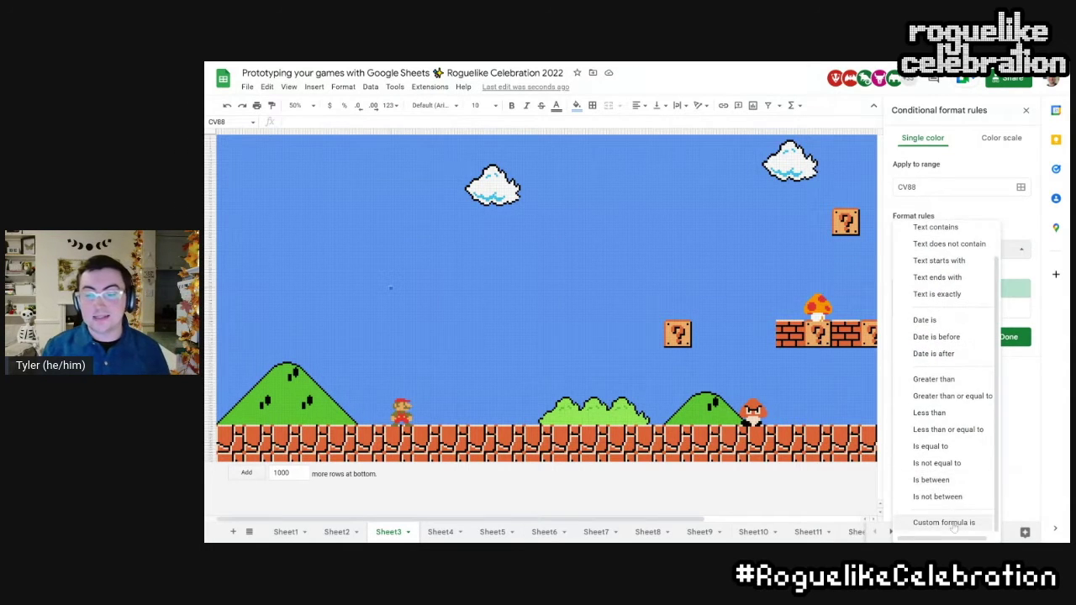
pyautogui.press('Escape')
pyautogui.click(949, 337)
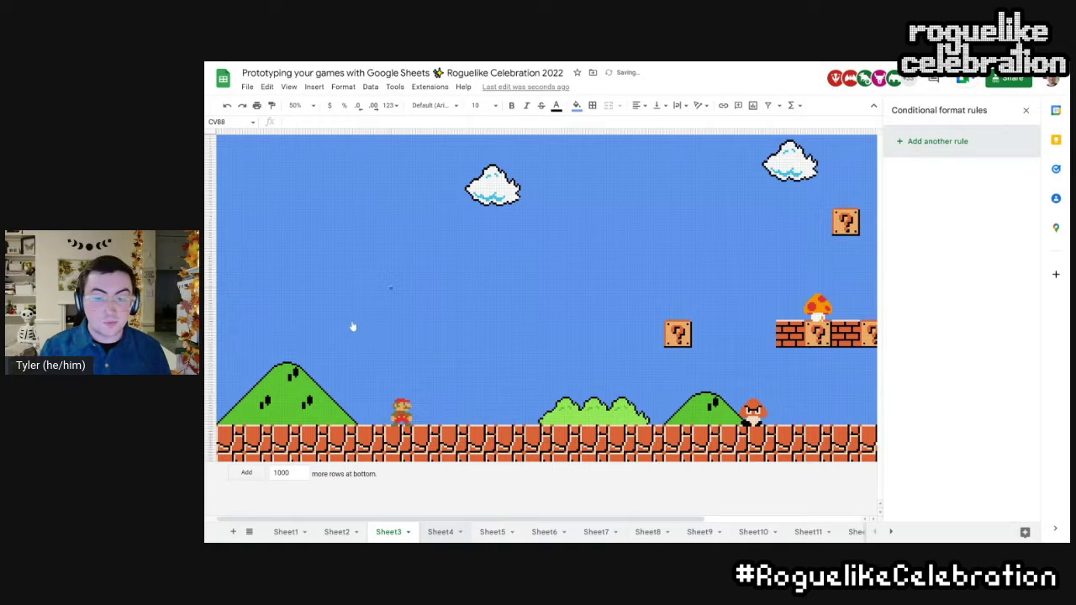
pyautogui.click(483, 221)
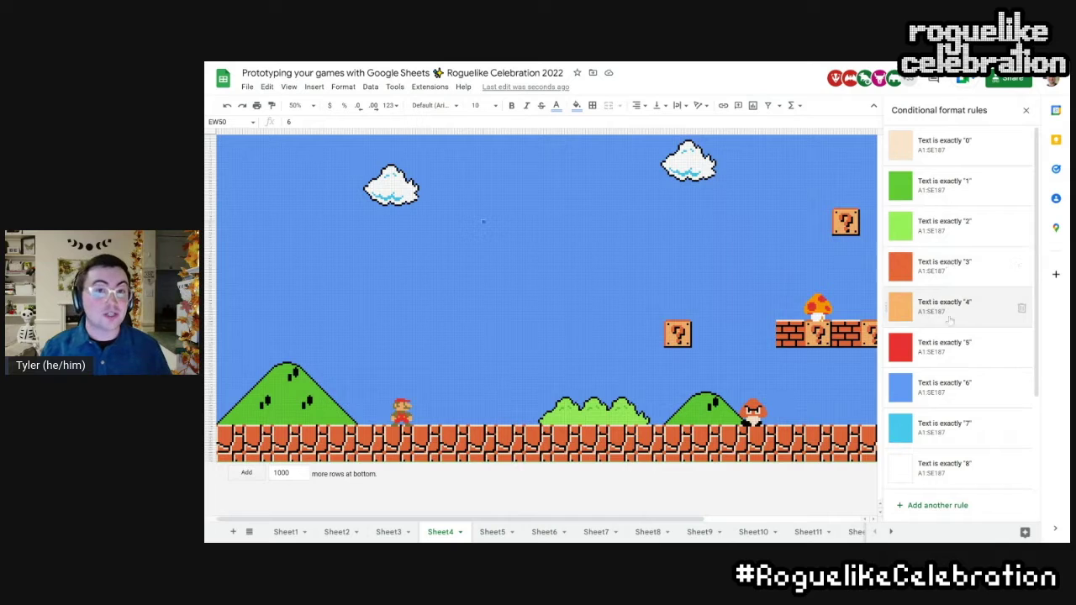
# Step: Check that sky cells hold 6, then change the 'Text is exactly 6' rule's fill to dark grey
pyautogui.click(952, 388)
pyautogui.click(484, 231)
pyautogui.doubleClick(482, 228)
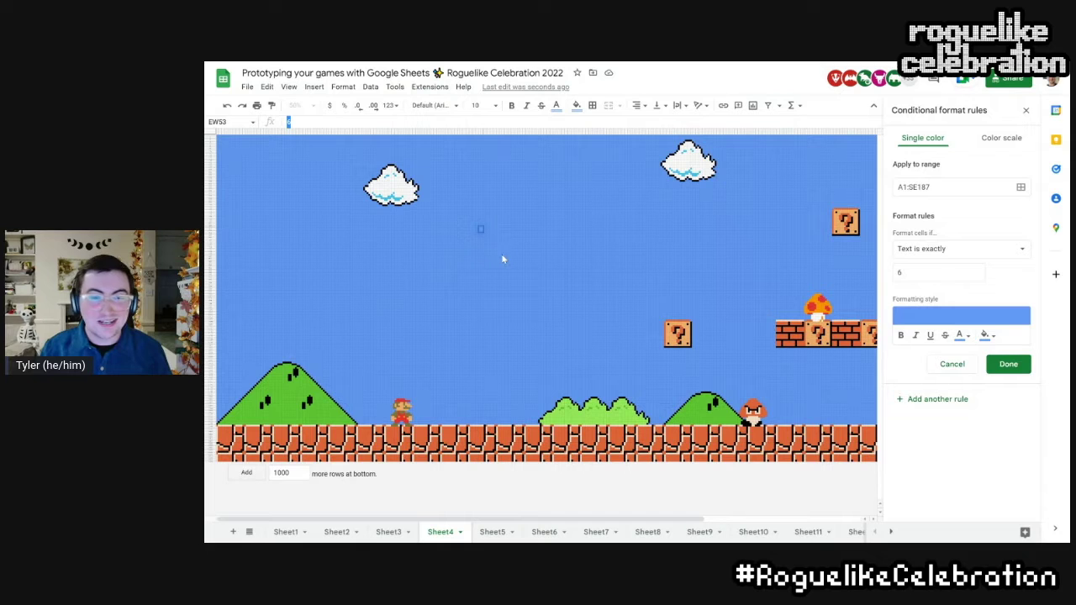
pyautogui.click(498, 252)
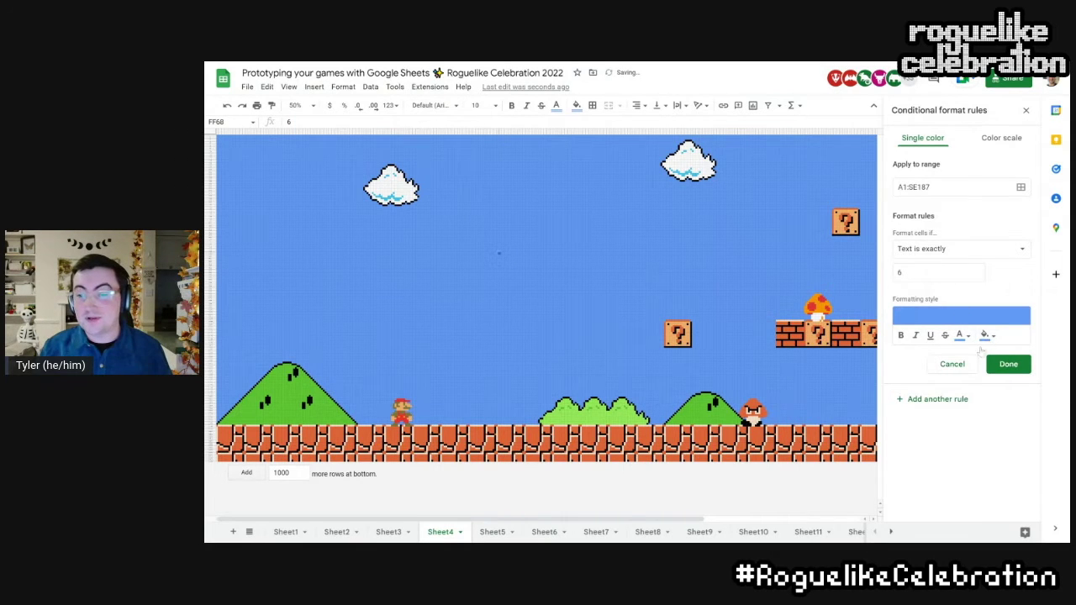
pyautogui.click(986, 335)
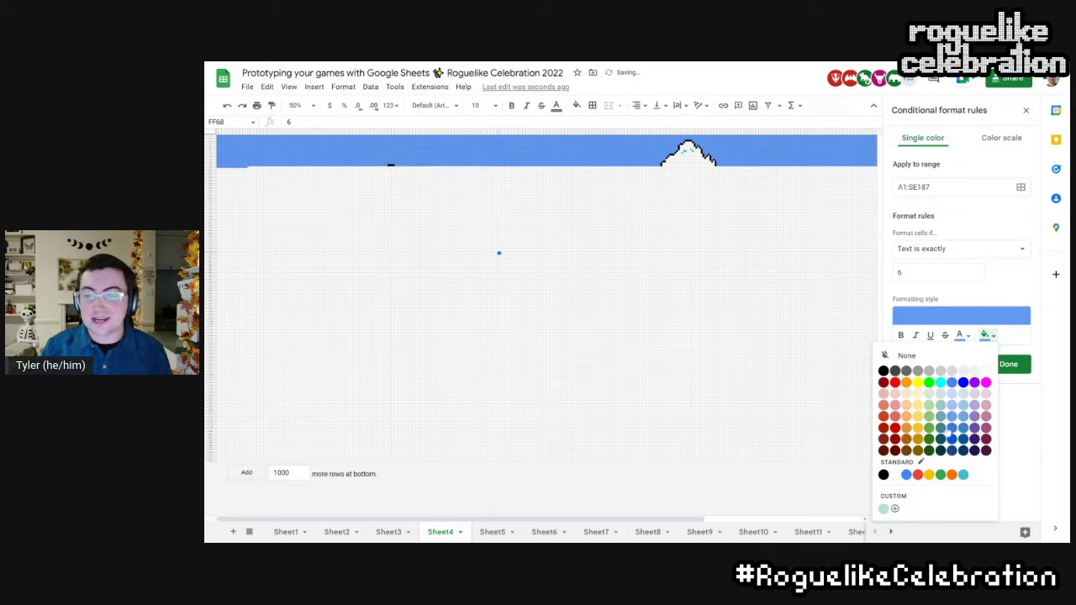
pyautogui.click(894, 370)
pyautogui.click(1006, 368)
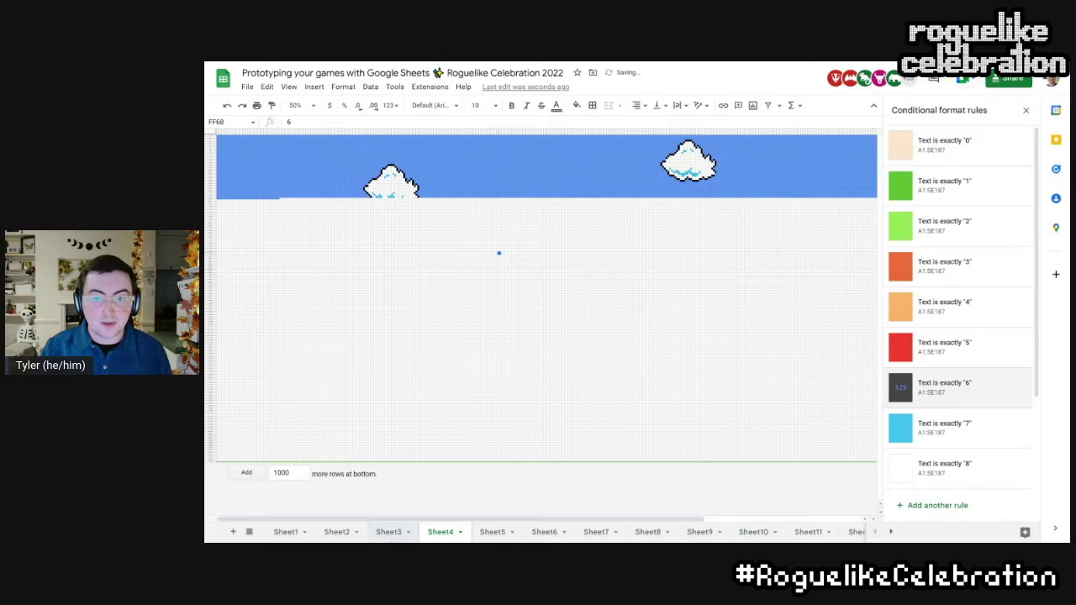
# Step: Compare the recoloured Sheet4 level with Sheet3's original, then close the rules panel
pyautogui.click(410, 536)
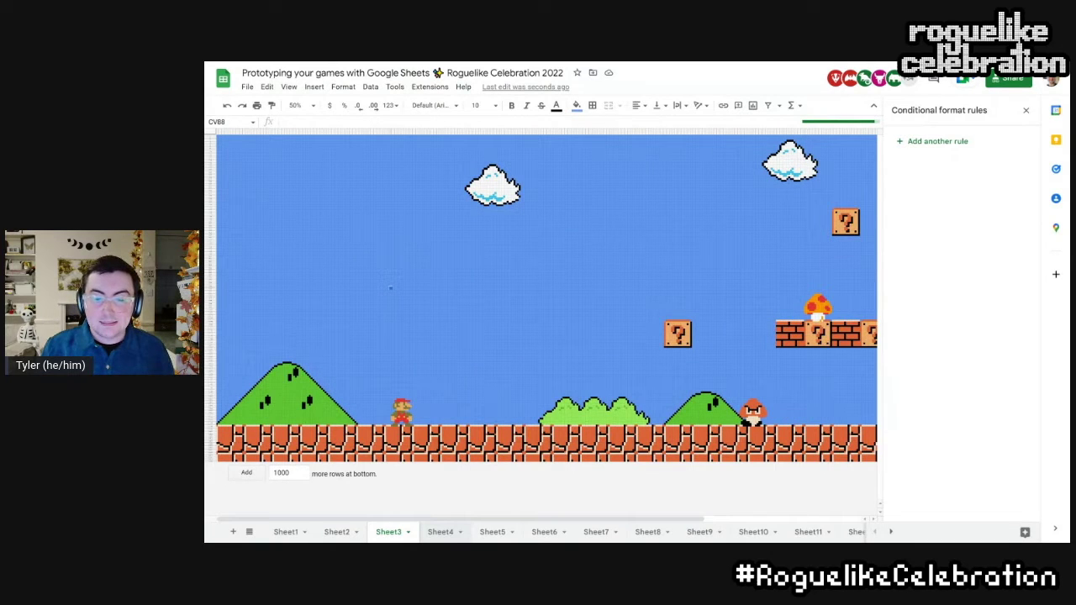
pyautogui.click(439, 531)
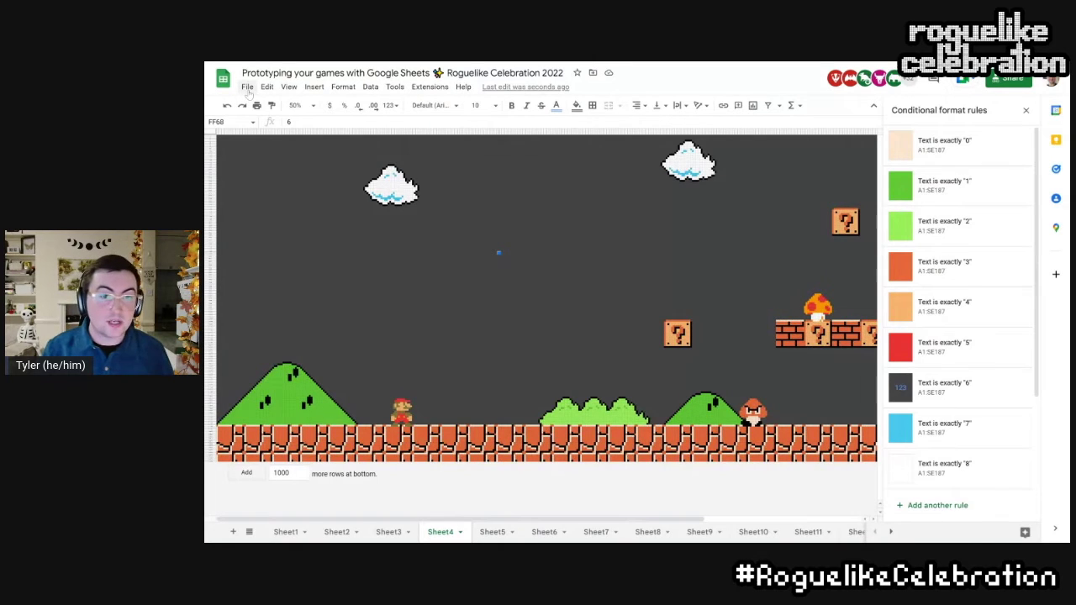
pyautogui.click(247, 89)
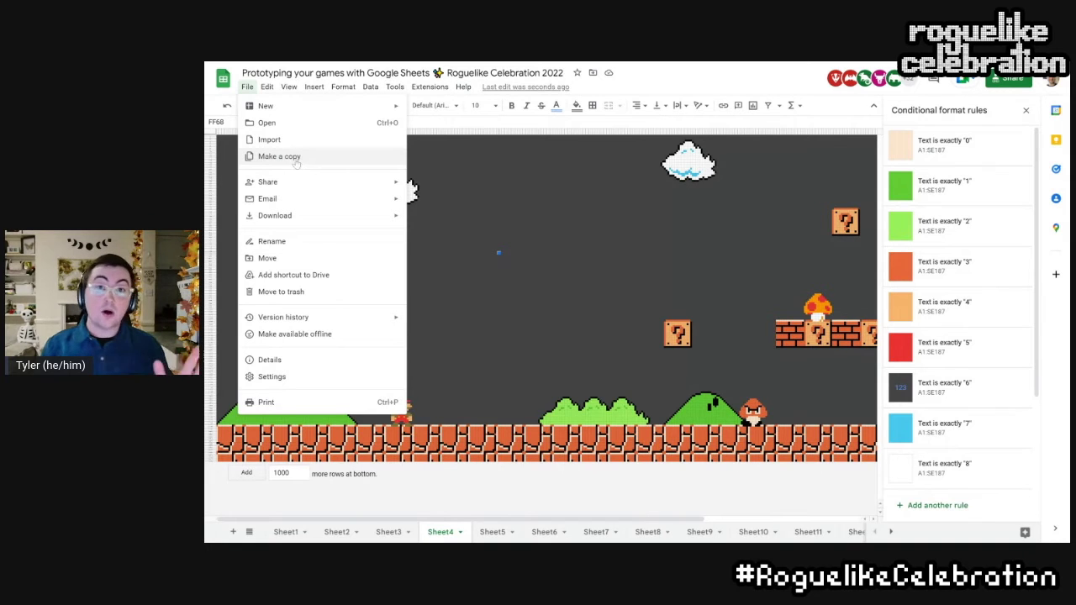
pyautogui.click(532, 272)
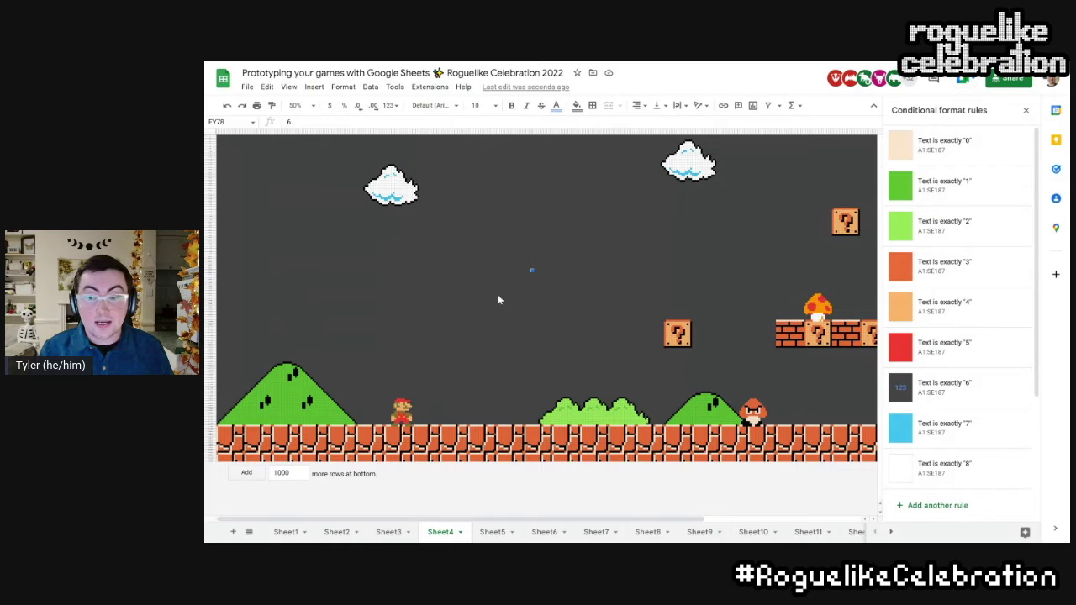
pyautogui.click(492, 533)
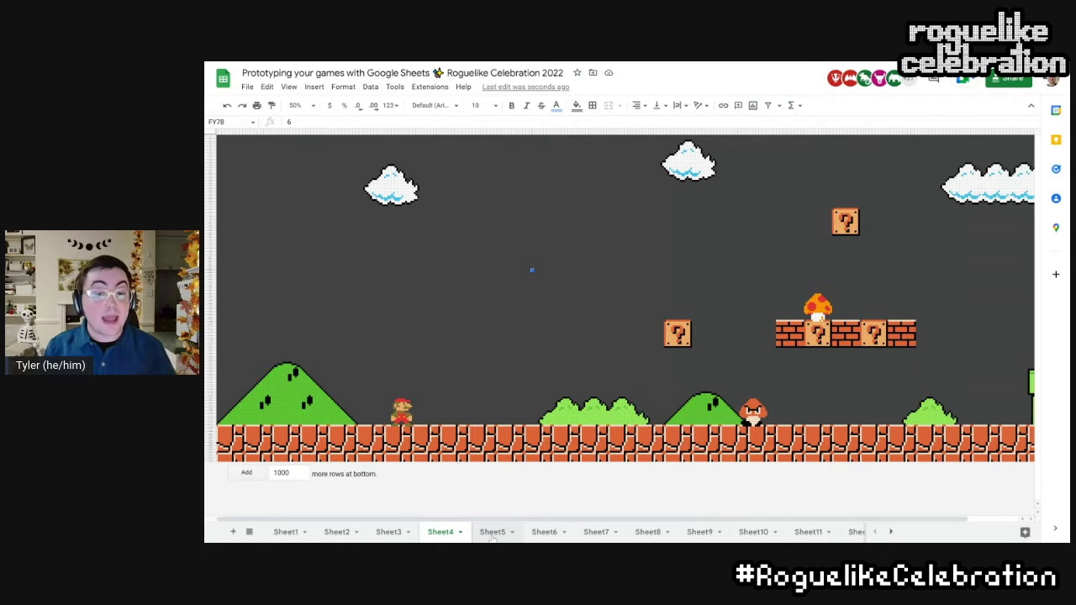
# Step: Go to Sheet5's checkbox game, untick the large checkbox, and zoom to 100%
pyautogui.click(492, 532)
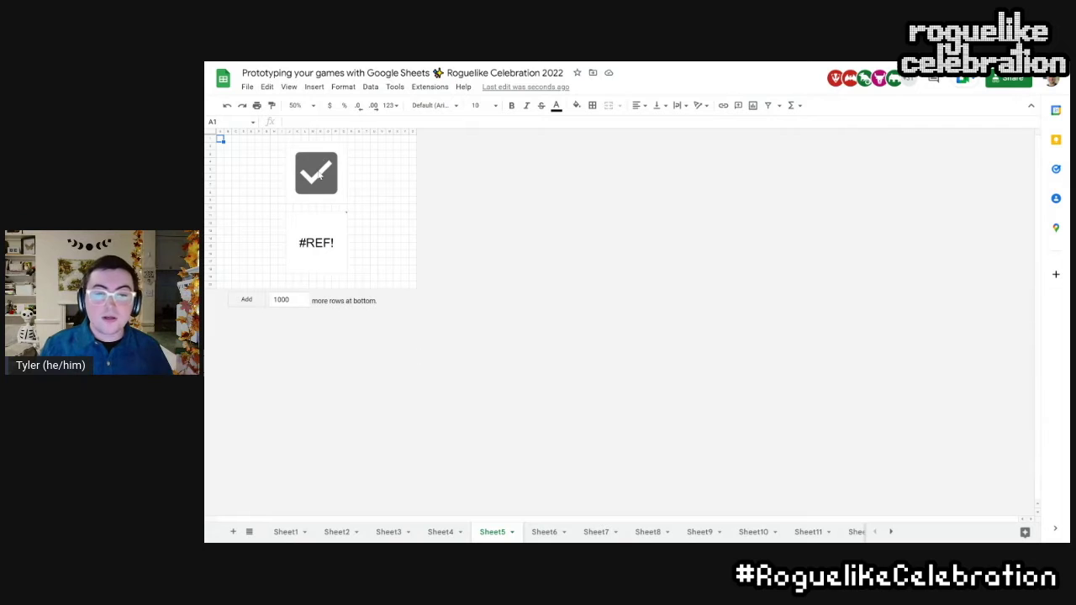
pyautogui.click(319, 174)
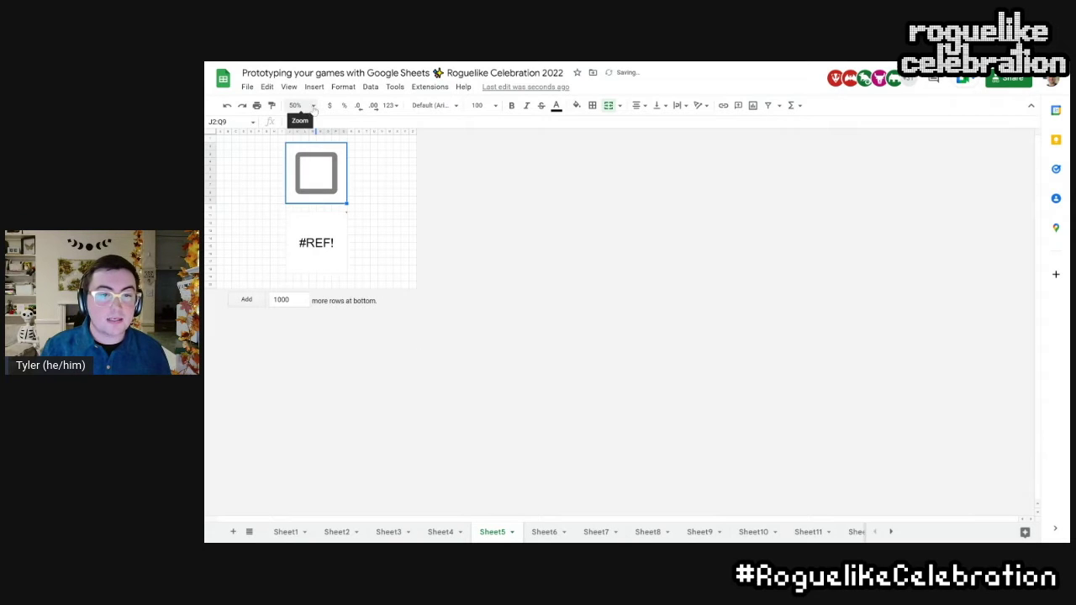
pyautogui.click(313, 105)
pyautogui.click(307, 174)
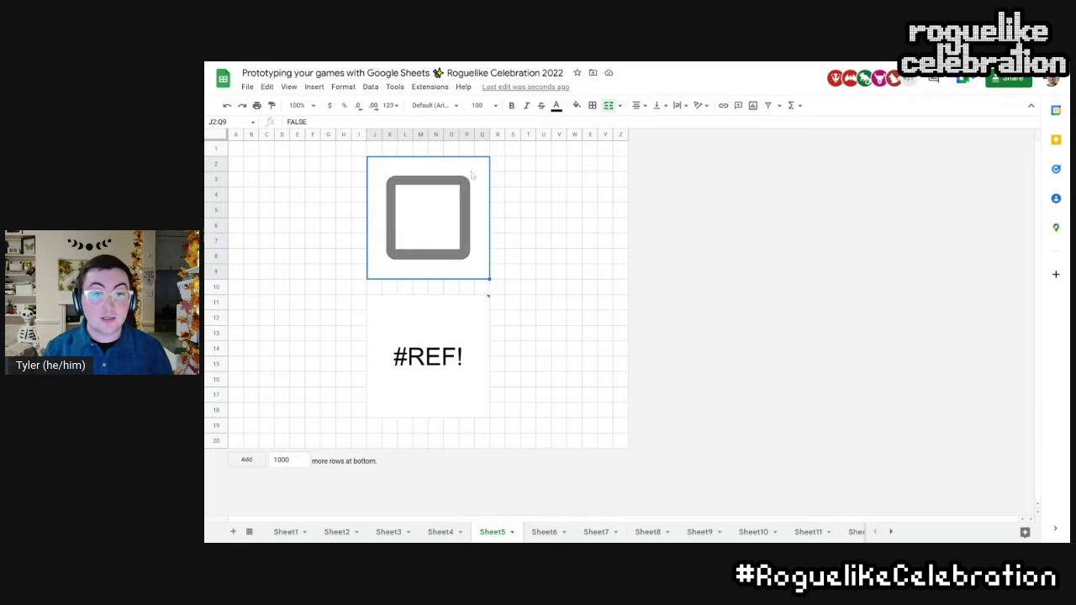
# Step: Toggle the large J2 checkbox and view its raw TRUE and FALSE values
pyautogui.click(314, 87)
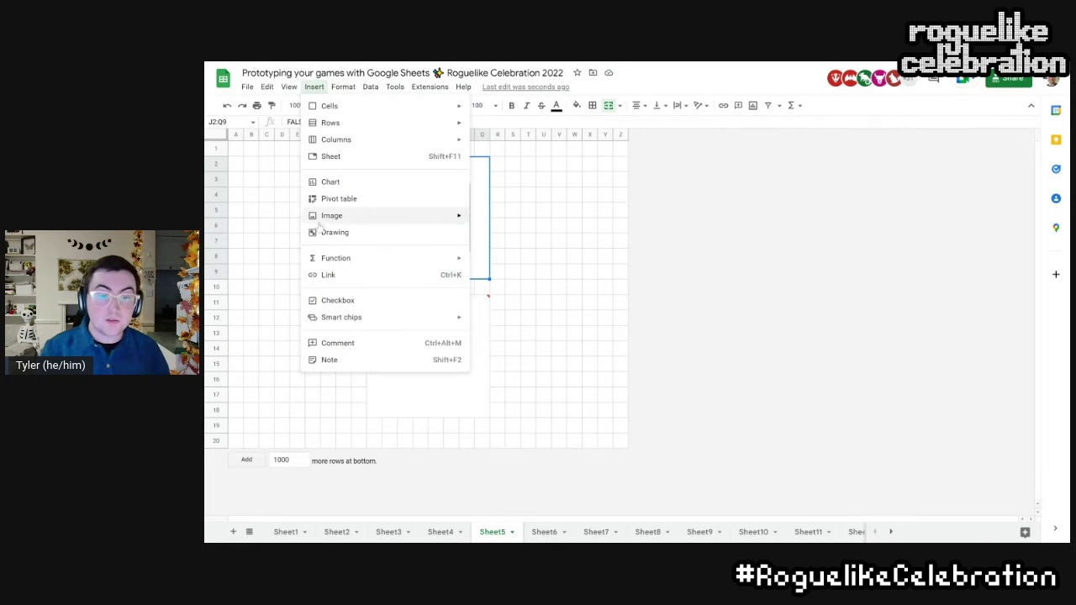
pyautogui.click(543, 229)
pyautogui.click(449, 216)
pyautogui.click(449, 216)
pyautogui.click(447, 213)
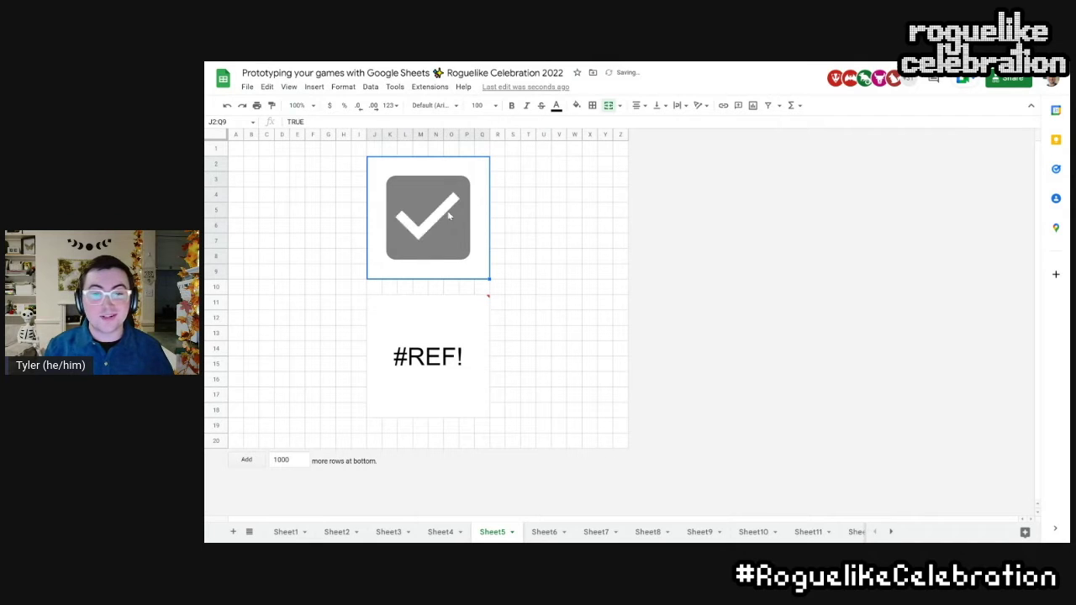
pyautogui.click(295, 121)
pyautogui.click(331, 166)
pyautogui.click(395, 198)
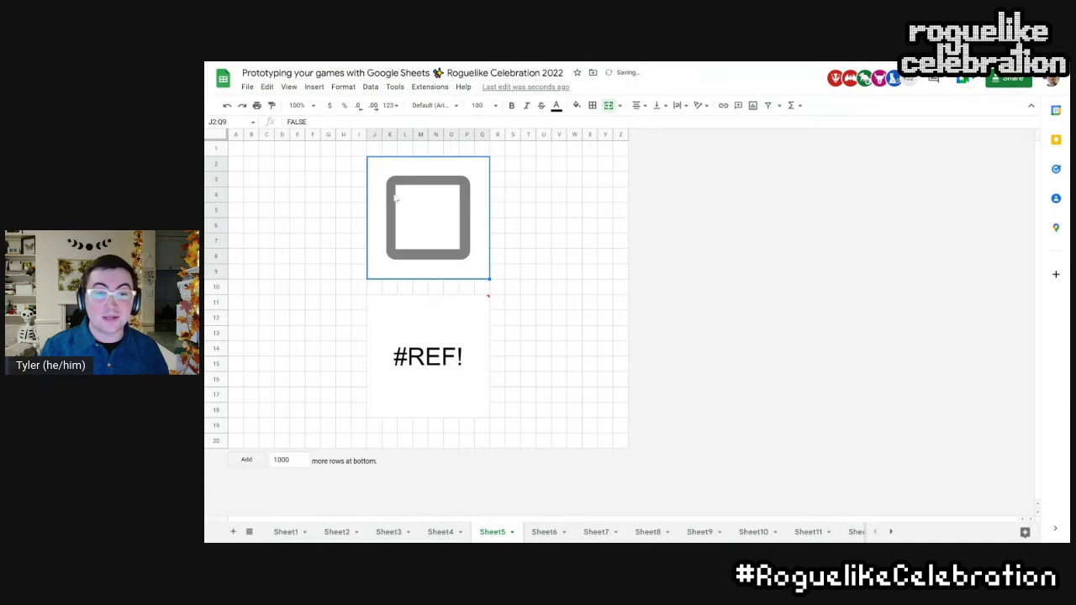
pyautogui.click(287, 121)
pyautogui.click(298, 165)
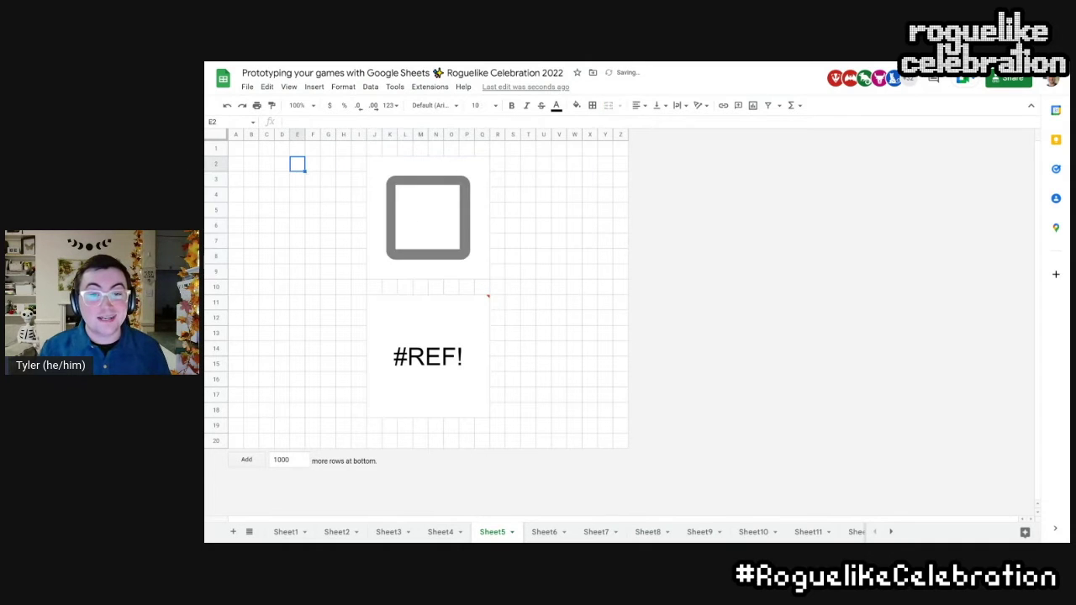
# Step: Inspect the J11 counter's =if(J2,J11+1,J11) formula and its circular-reference #REF! error
pyautogui.click(410, 329)
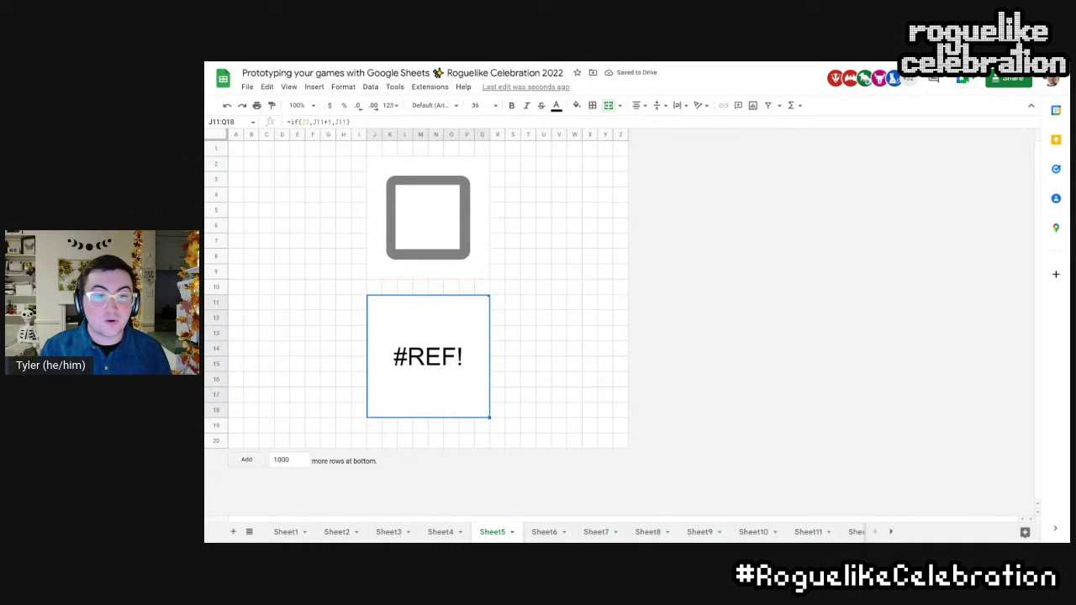
pyautogui.click(306, 122)
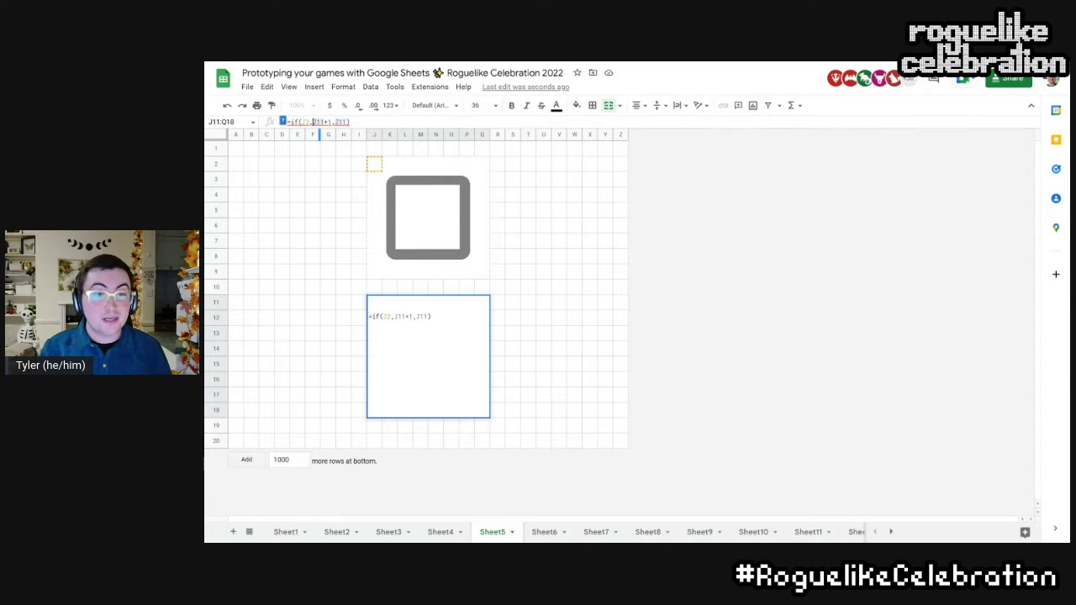
pyautogui.moveTo(314, 121)
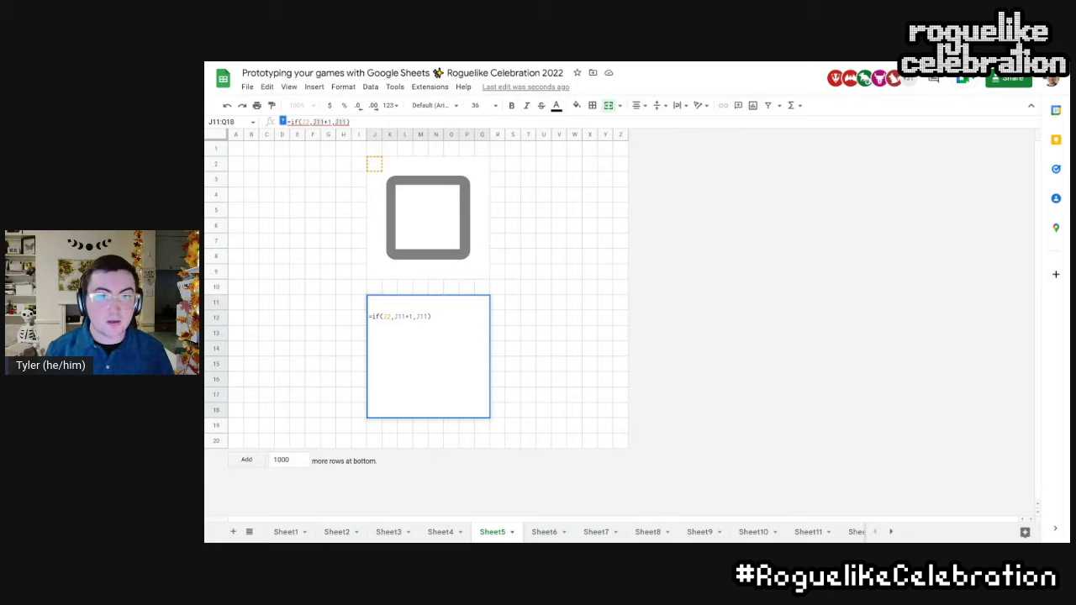
pyautogui.click(483, 169)
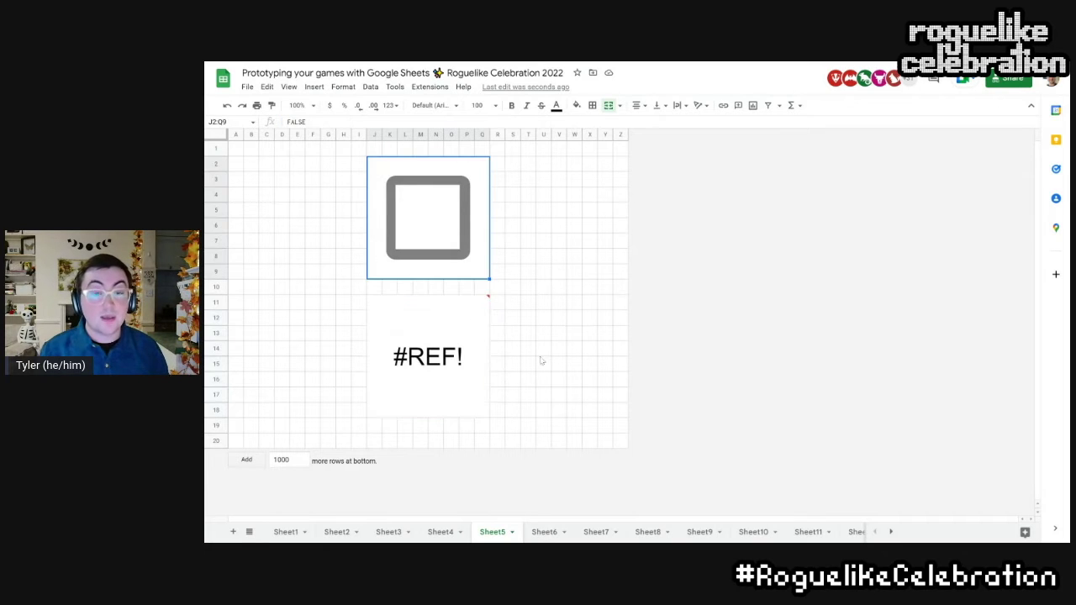
pyautogui.click(464, 384)
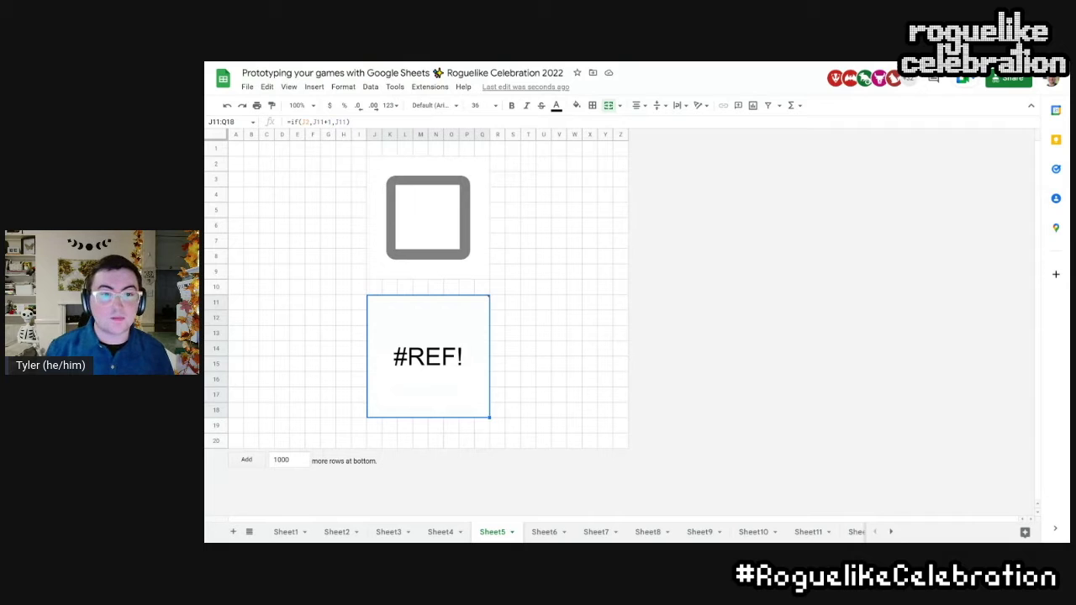
pyautogui.click(247, 86)
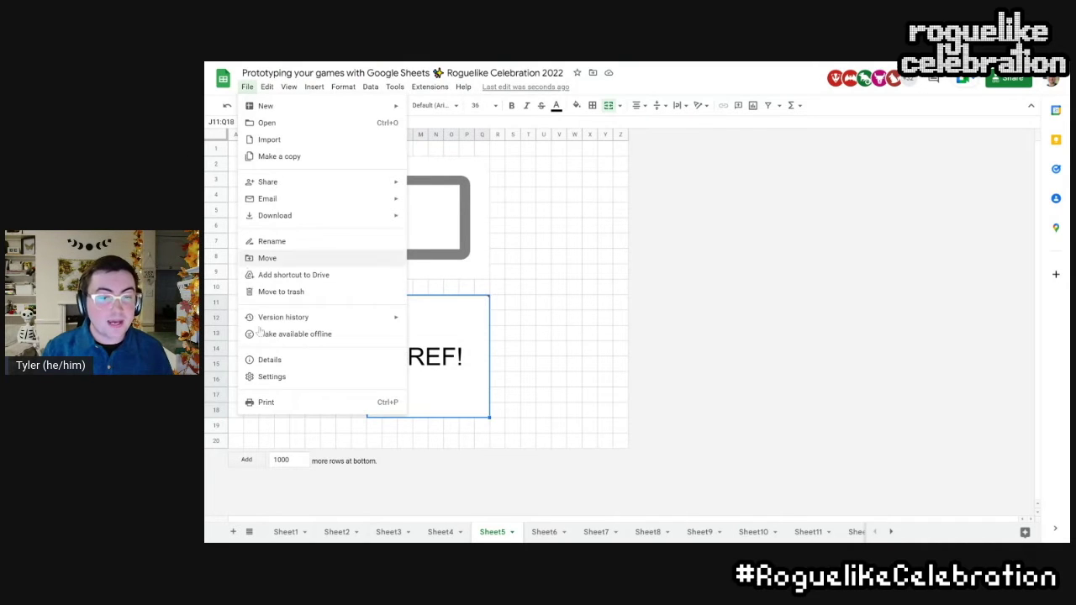
# Step: Turn on iterative calculation with maximum iterations 1 and save the settings
pyautogui.click(273, 376)
pyautogui.click(575, 227)
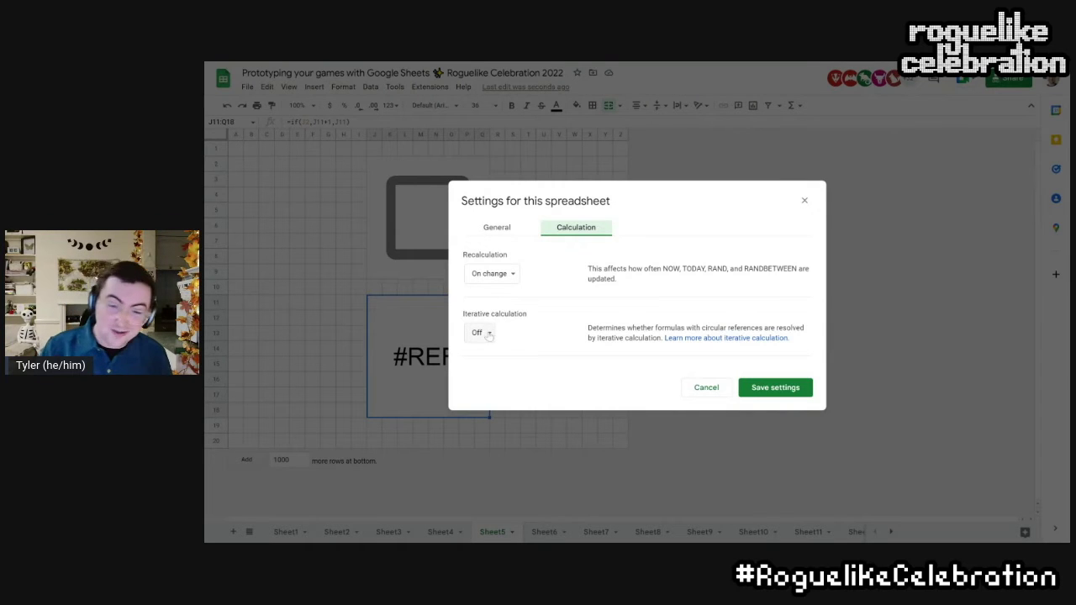
pyautogui.click(484, 333)
pyautogui.click(477, 317)
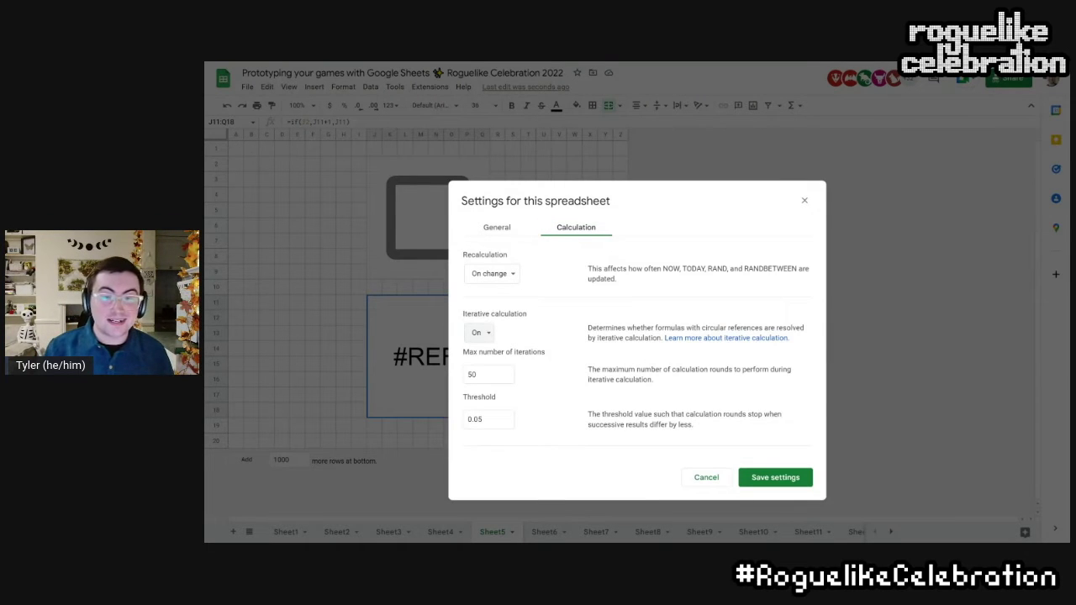
pyautogui.press('Tab')
pyautogui.write('1')
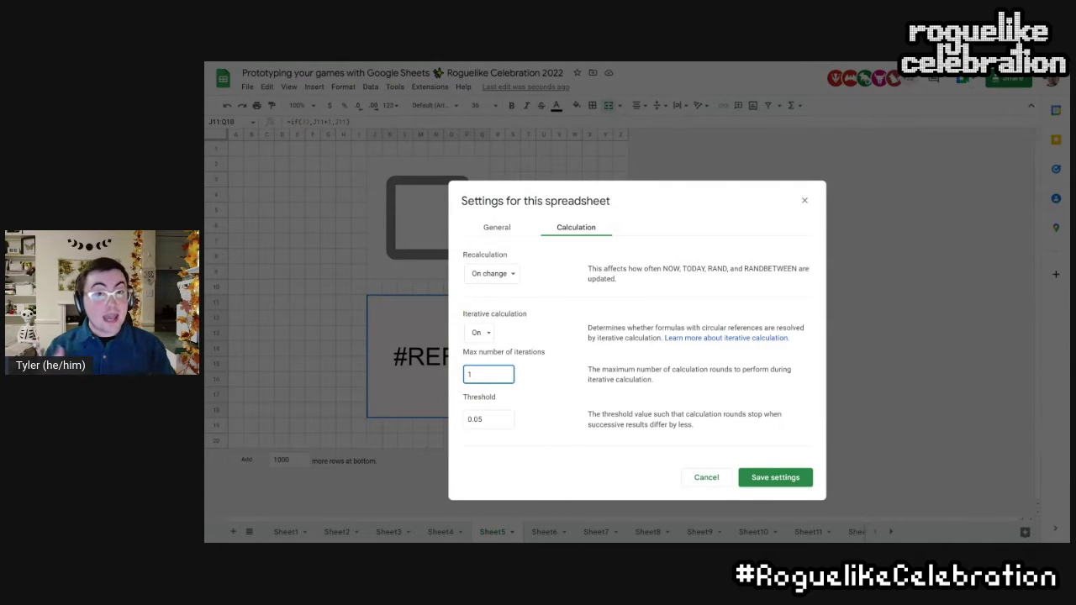
pyautogui.click(773, 478)
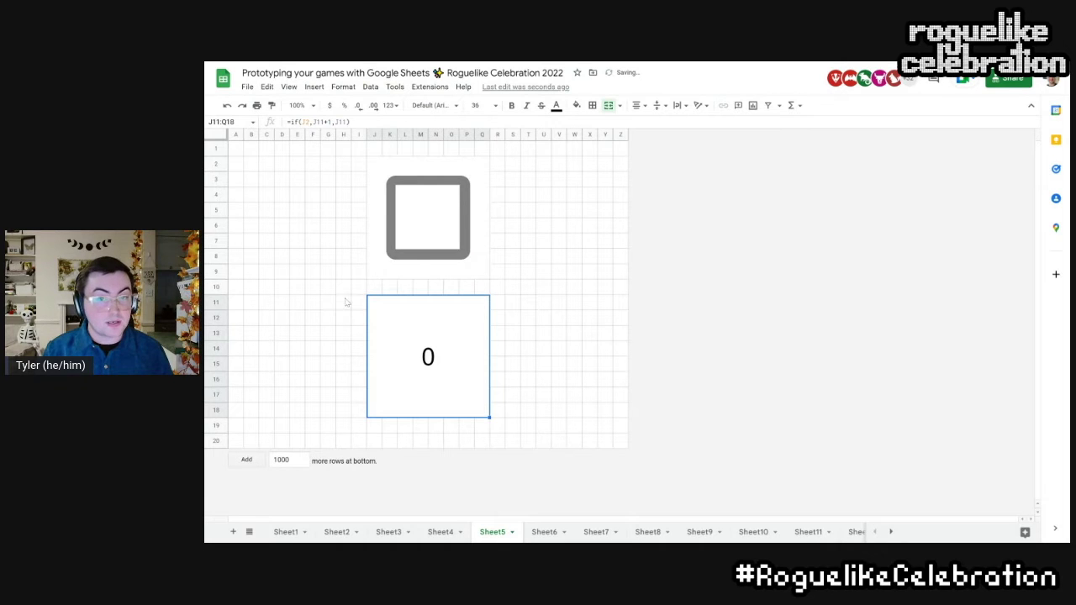
# Step: Toggle the large checkbox until the counter reads 2
pyautogui.click(418, 228)
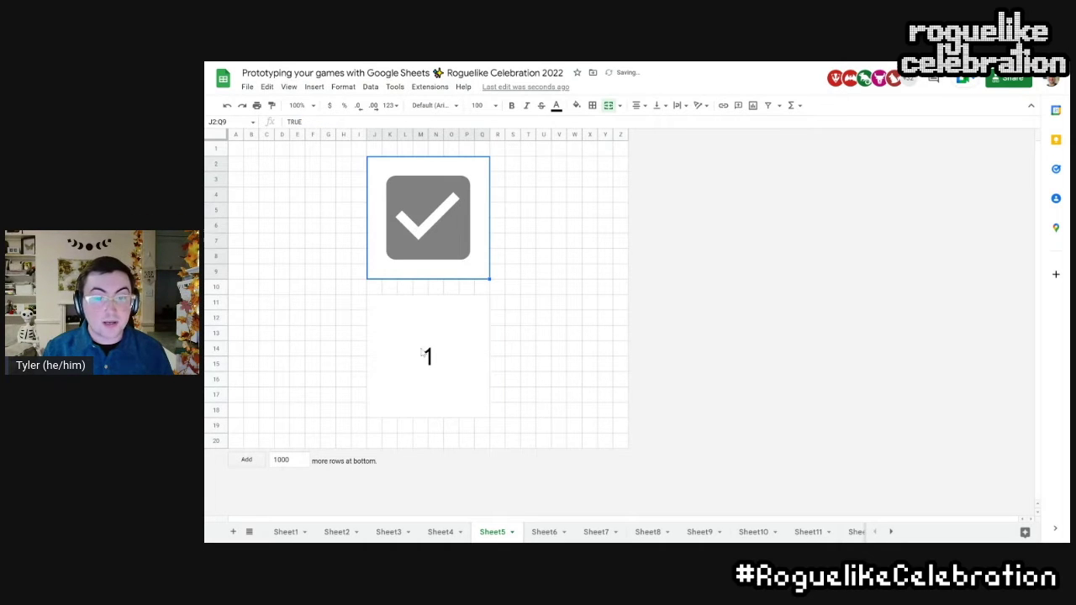
pyautogui.click(421, 345)
pyautogui.click(423, 234)
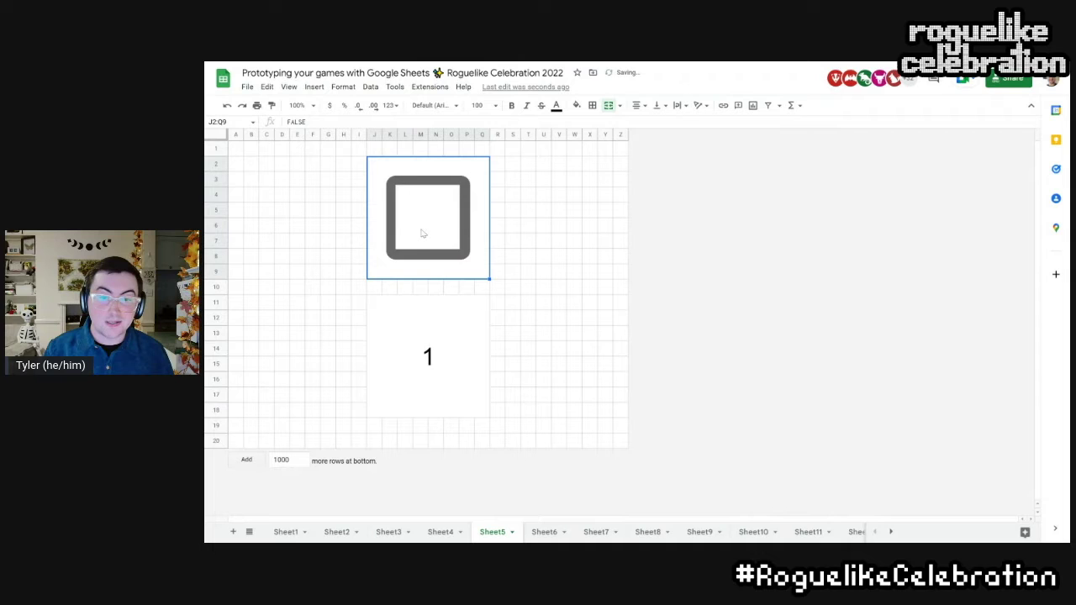
pyautogui.click(423, 233)
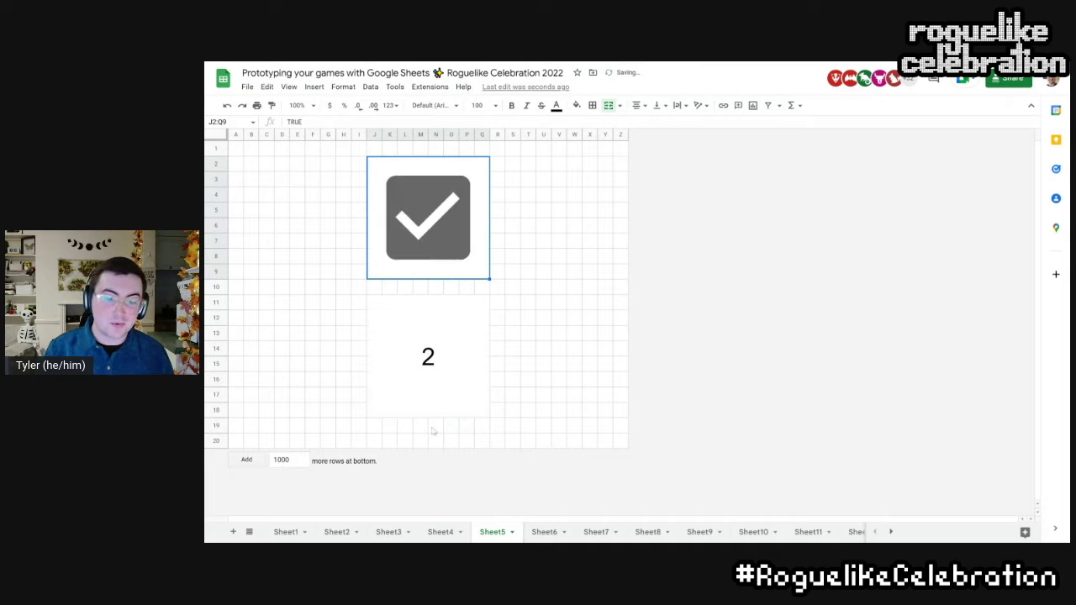
pyautogui.click(546, 532)
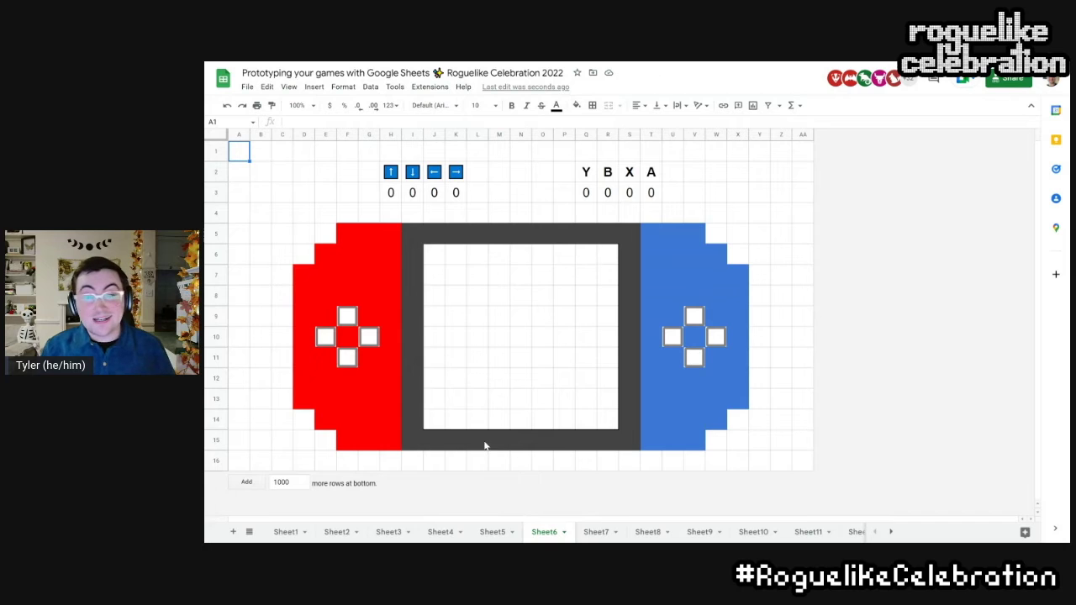
# Step: Tick the red pad's up, right and down boxes and all four blue pad buttons
pyautogui.click(354, 323)
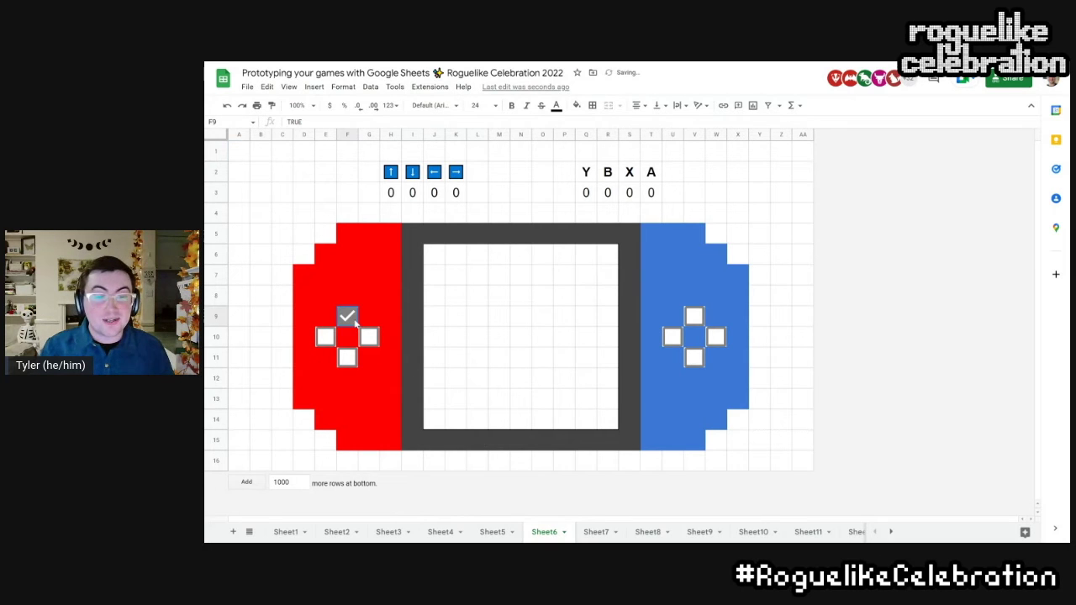
pyautogui.click(369, 337)
pyautogui.click(347, 357)
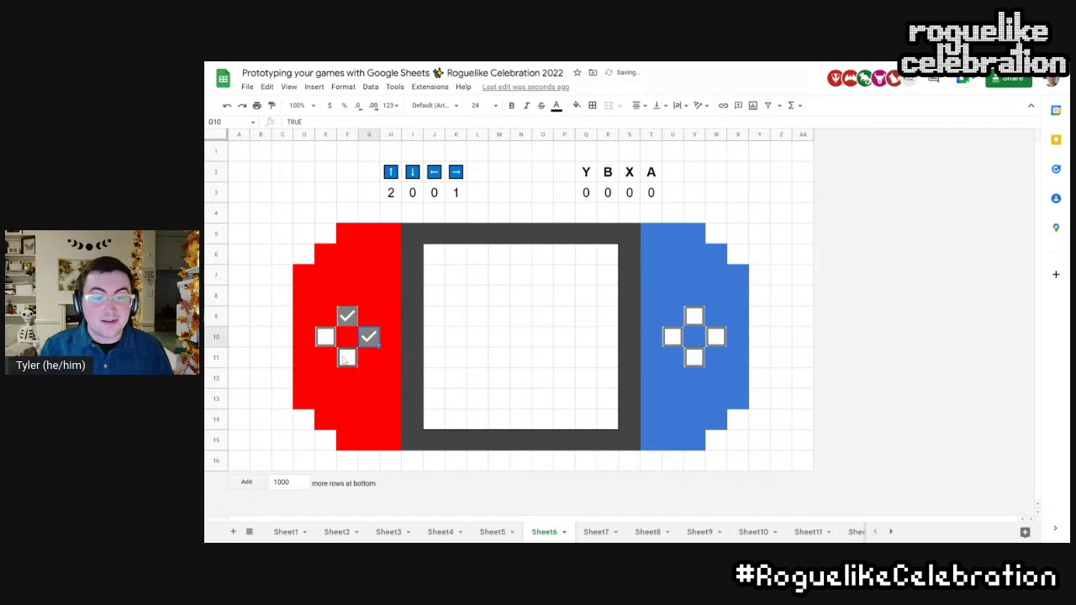
pyautogui.click(693, 316)
pyautogui.click(671, 337)
pyautogui.click(694, 357)
pyautogui.click(716, 337)
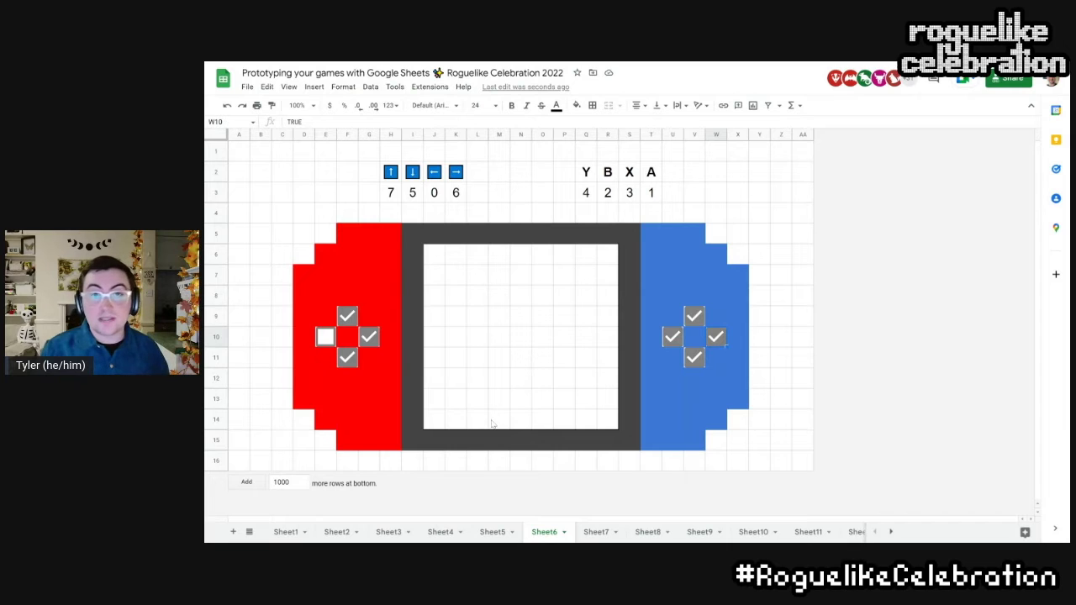
pyautogui.click(594, 533)
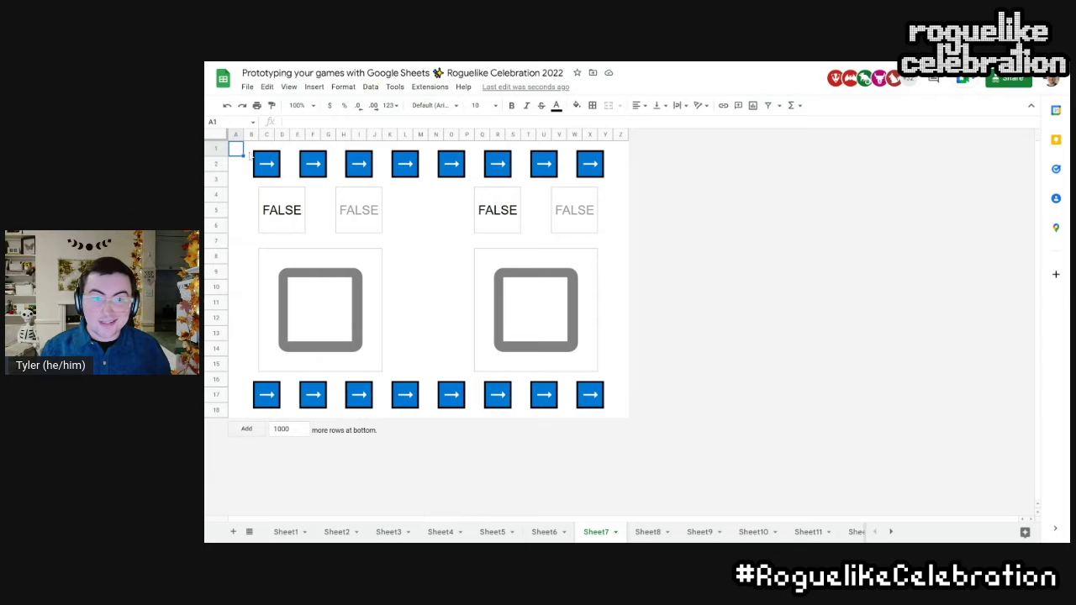
# Step: Inspect Sheet7's arrow cell and the formulas behind the black and grey FALSE cells
pyautogui.click(253, 156)
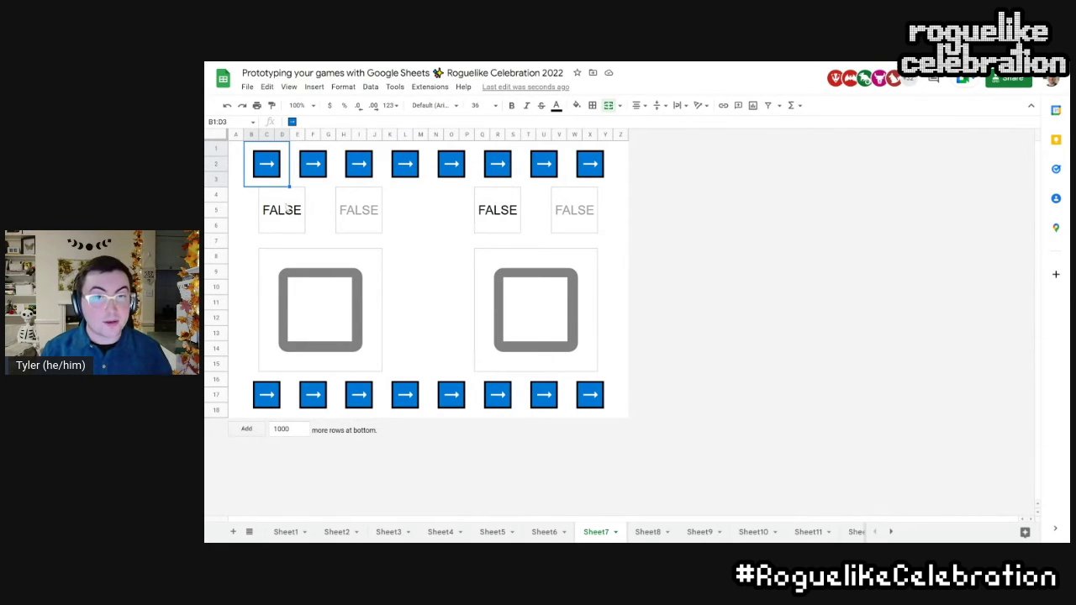
pyautogui.click(286, 217)
pyautogui.click(361, 221)
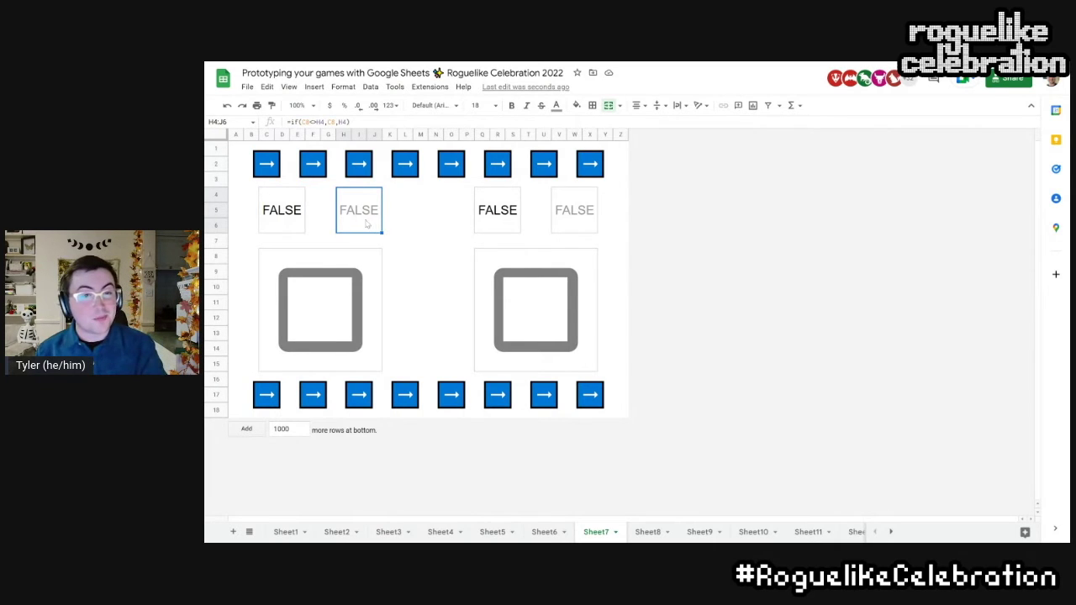
pyautogui.click(373, 263)
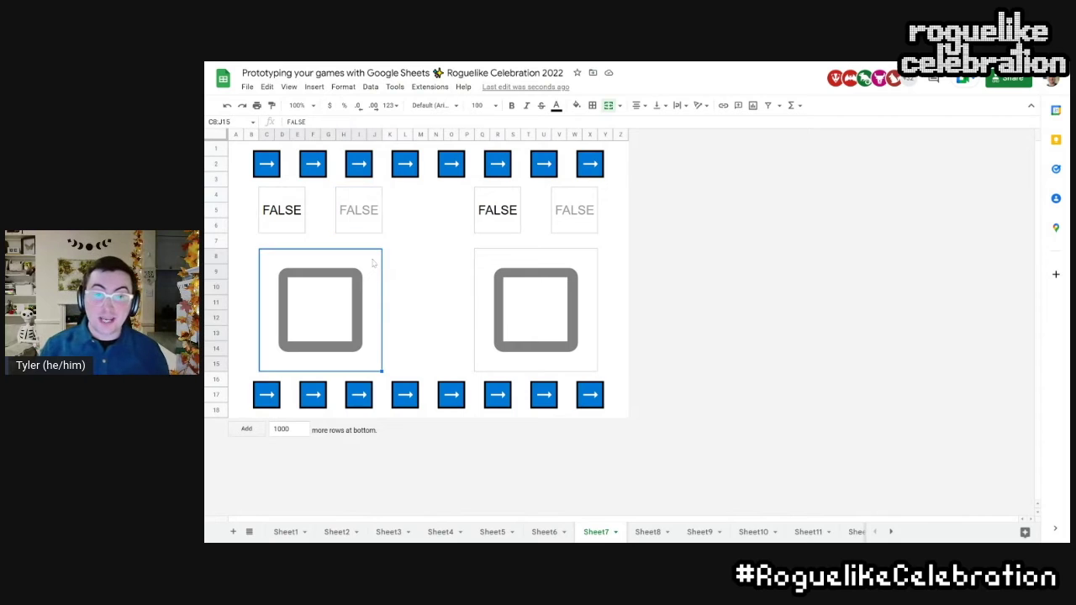
pyautogui.click(340, 220)
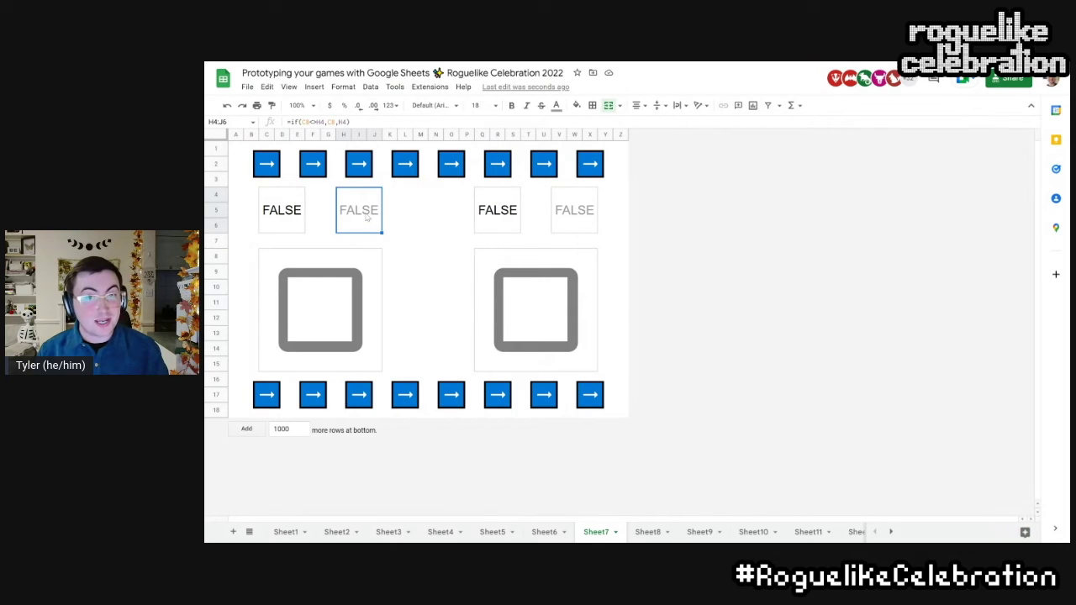
pyautogui.click(284, 220)
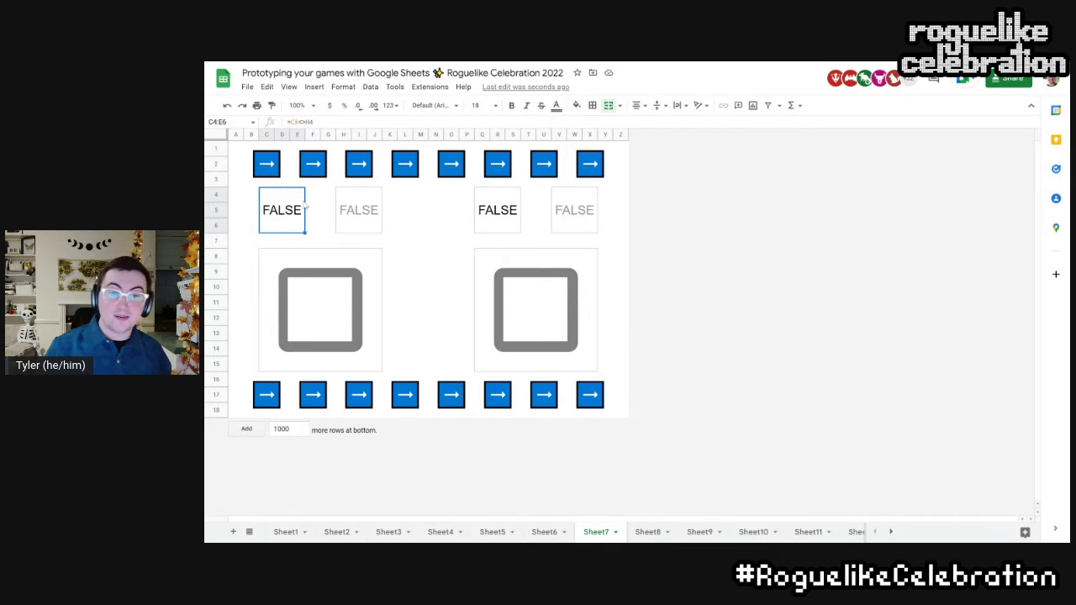
pyautogui.click(358, 217)
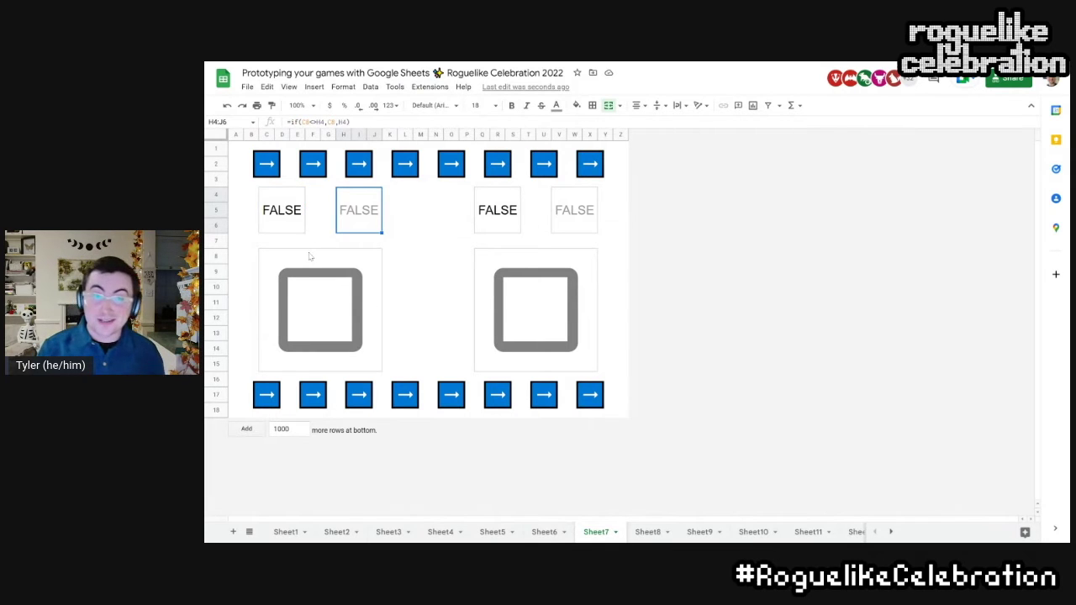
# Step: Toggle the left and right large checkboxes, then move to Sheet8 and untick a red d-pad box
pyautogui.click(341, 319)
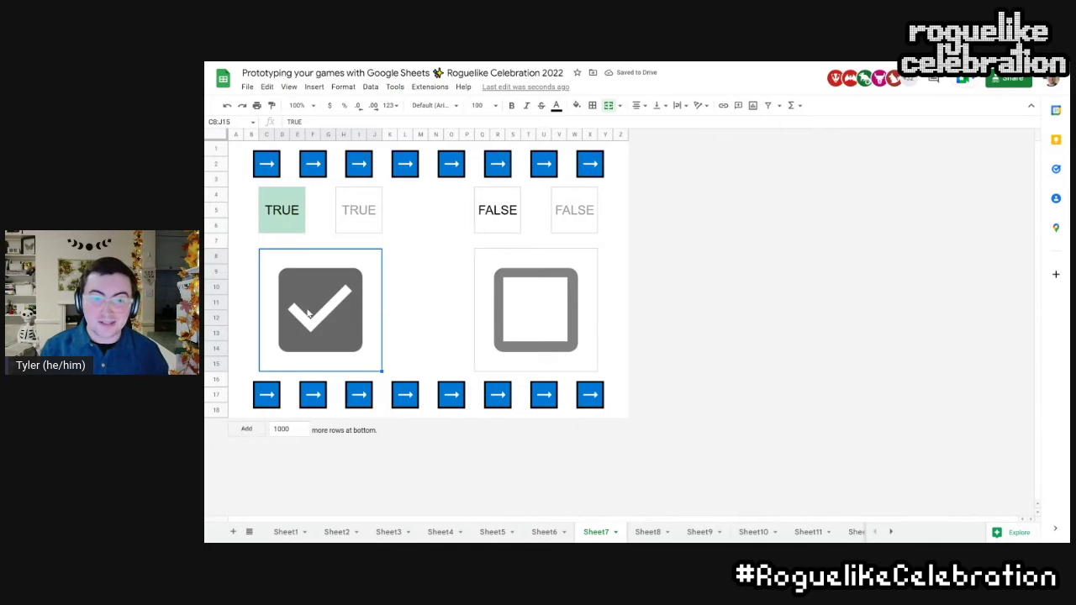
pyautogui.click(520, 318)
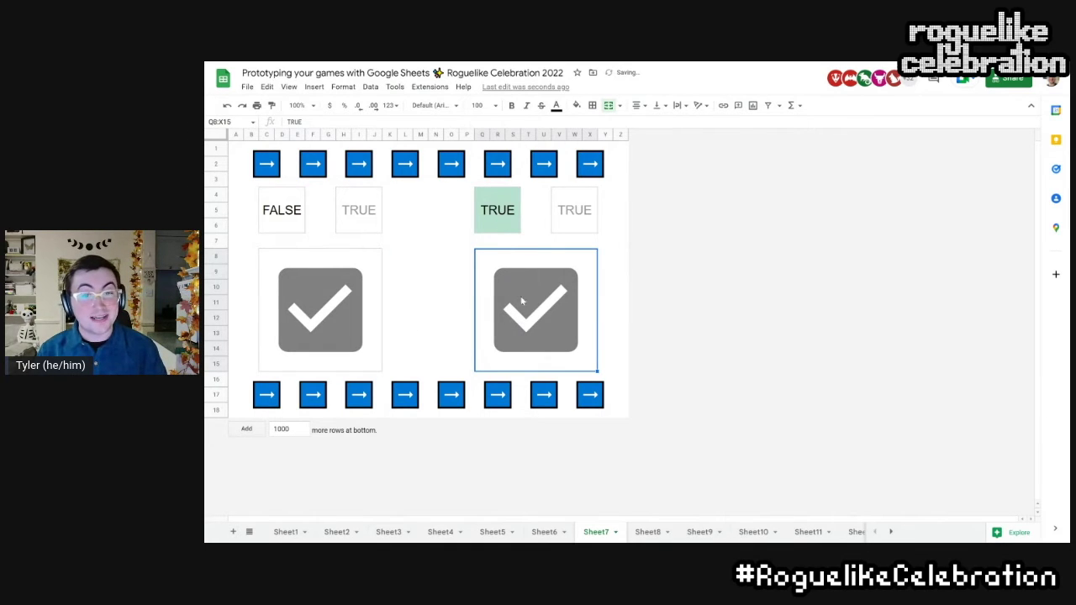
pyautogui.click(541, 320)
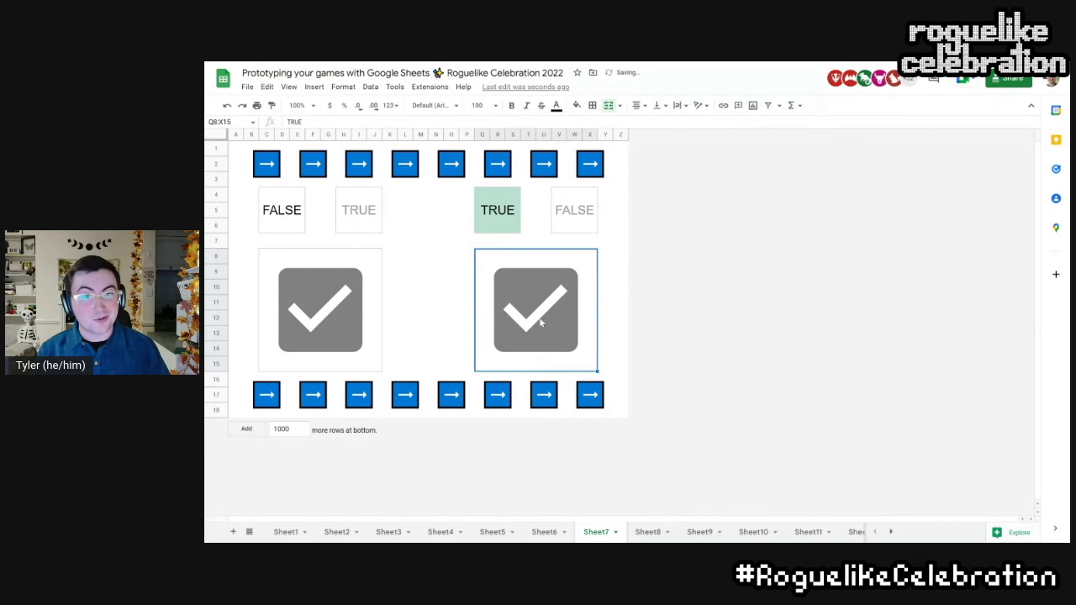
pyautogui.click(336, 316)
pyautogui.click(336, 315)
pyautogui.doubleClick(336, 315)
pyautogui.click(336, 315)
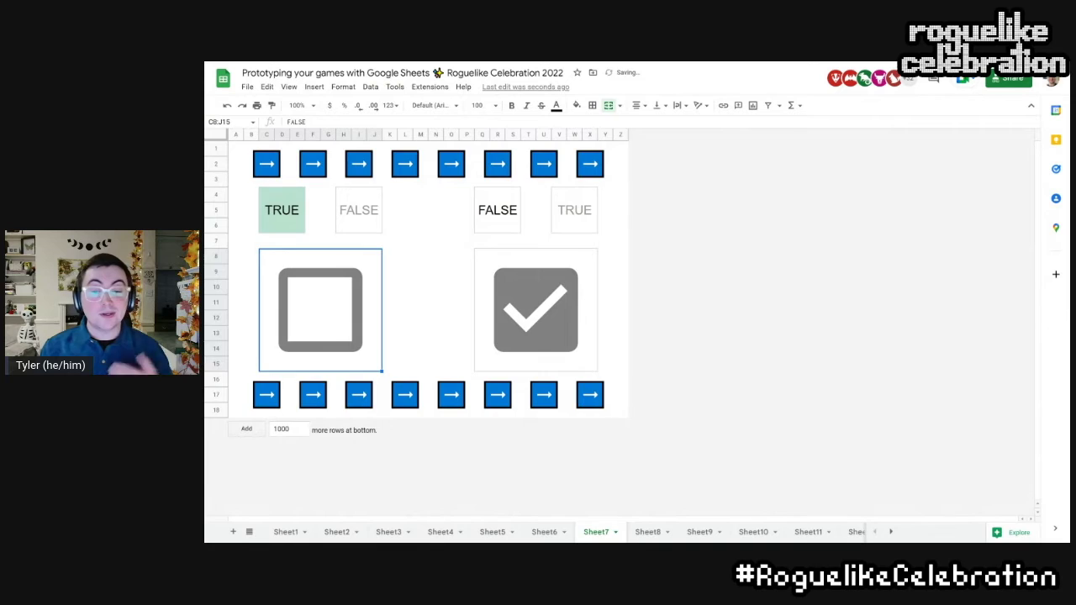
pyautogui.hotkey('ctrl', 'shift', 'pagedown')
pyautogui.click(328, 358)
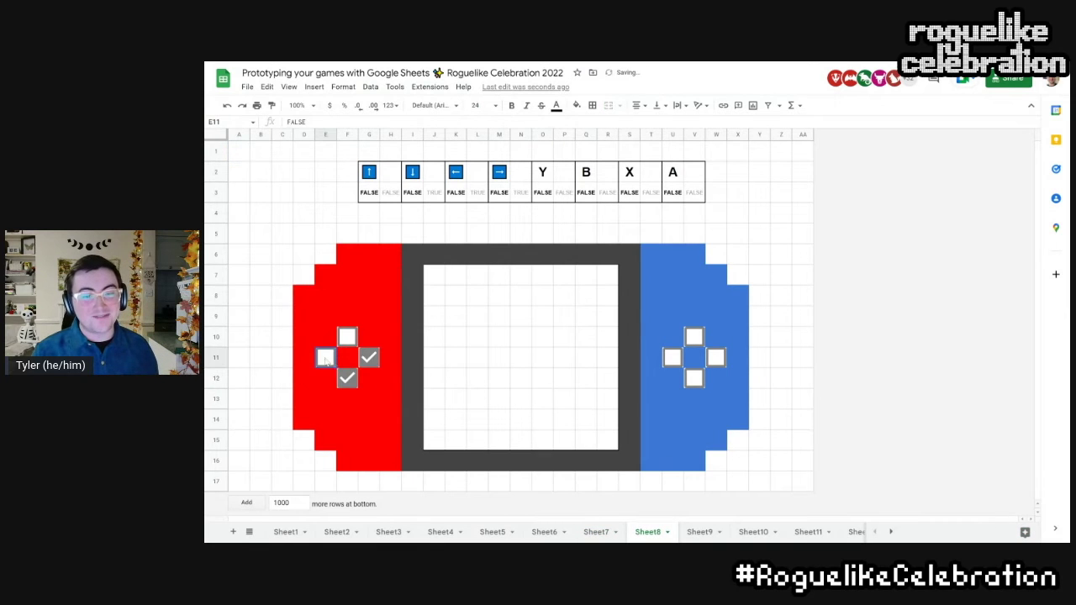
# Step: Clear the red d-pad, then press its top, right, bottom and left checkboxes
pyautogui.click(347, 378)
pyautogui.click(369, 357)
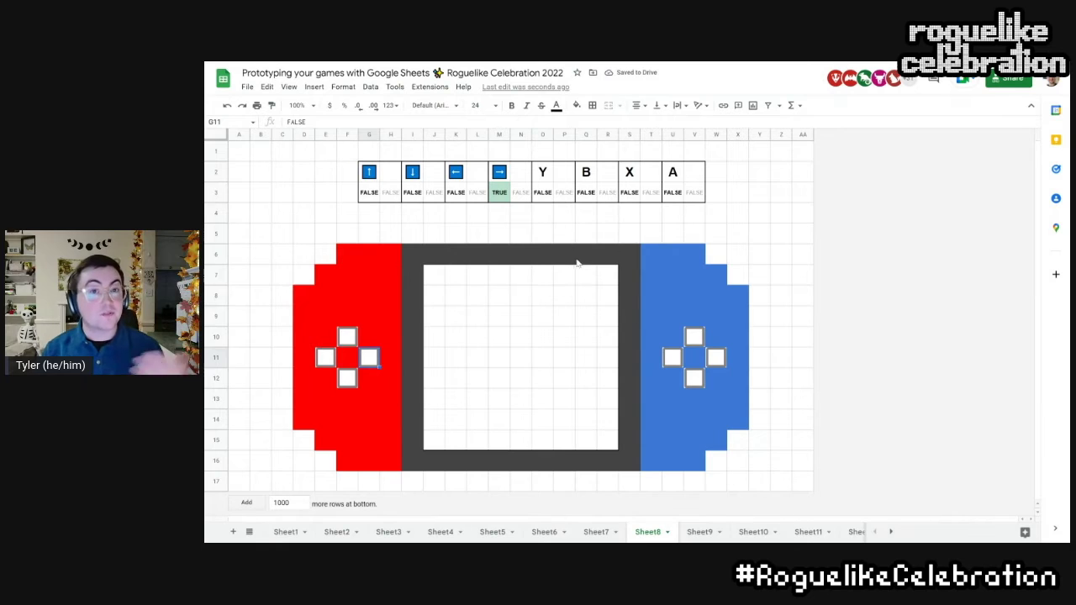
pyautogui.click(347, 336)
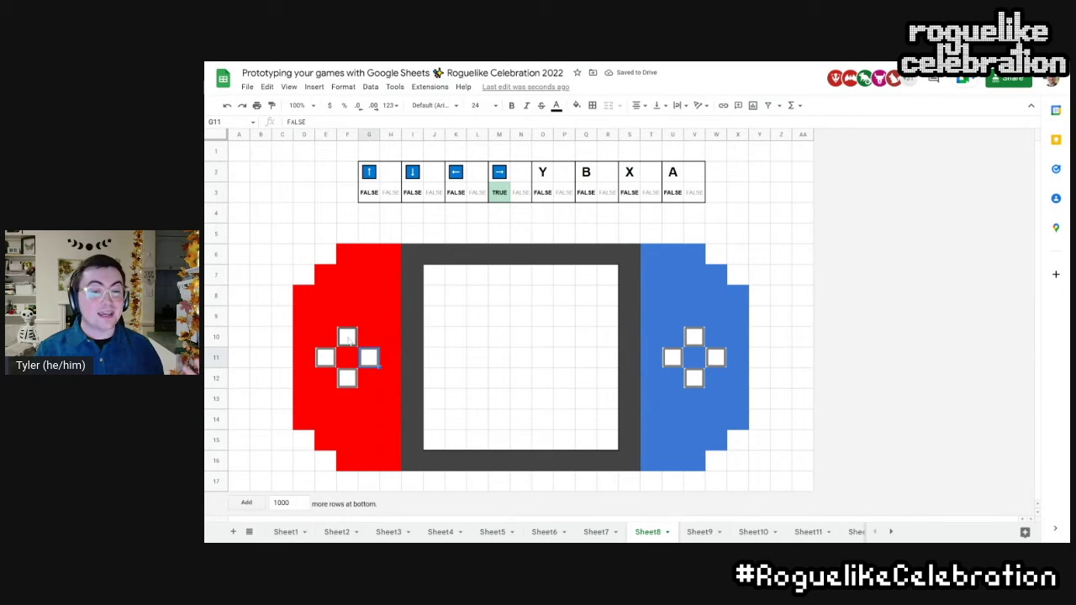
pyautogui.click(369, 357)
pyautogui.click(347, 378)
pyautogui.click(325, 357)
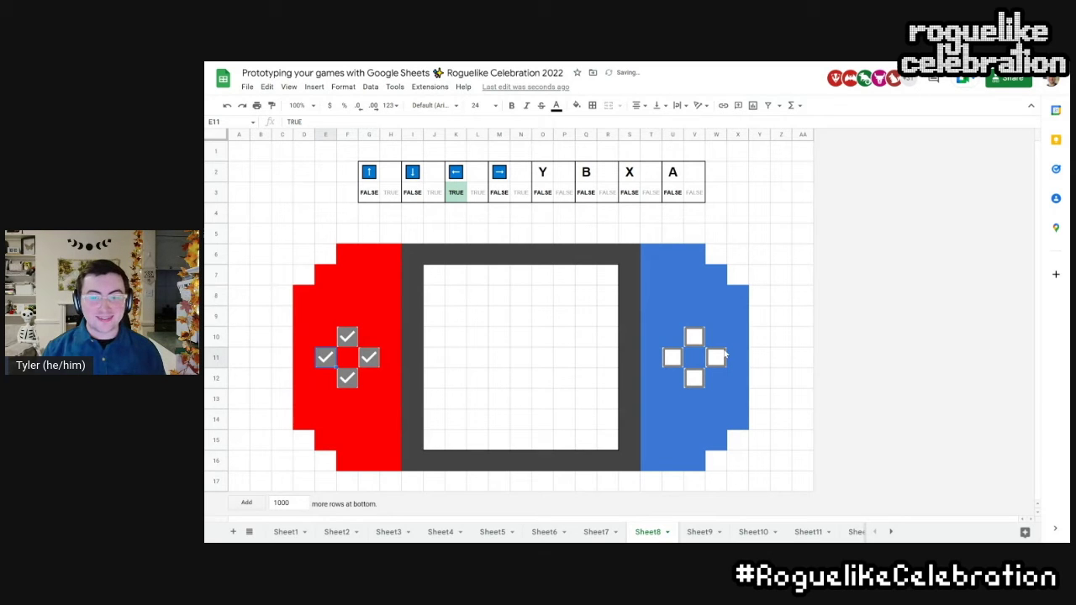
# Step: Press the blue d-pad's top, right, bottom and left, plus red up, watching the indicators
pyautogui.click(693, 337)
pyautogui.click(715, 357)
pyautogui.click(694, 379)
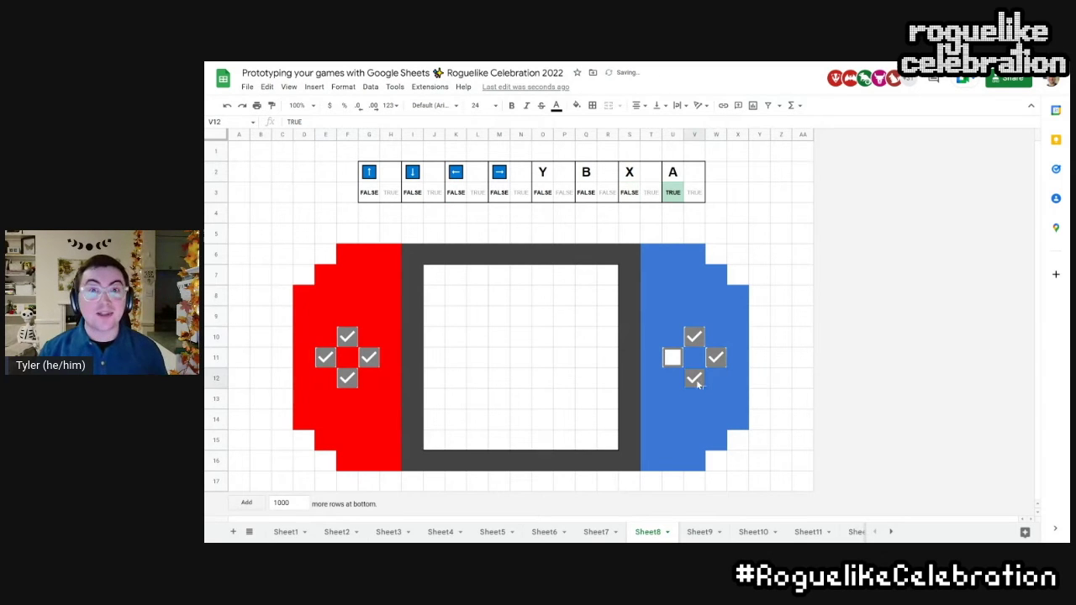
pyautogui.click(673, 357)
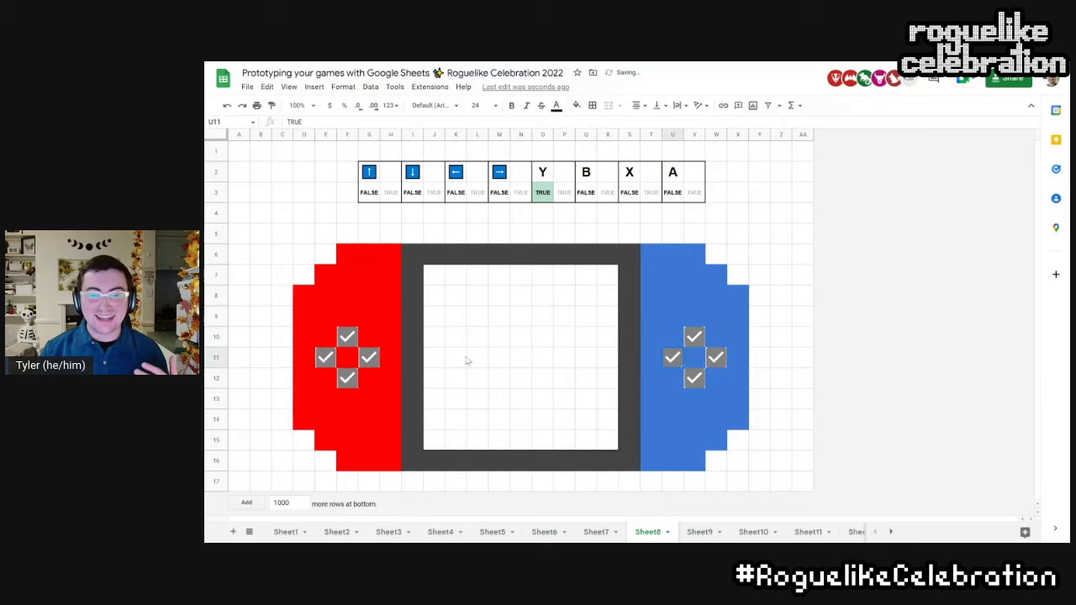
pyautogui.click(347, 337)
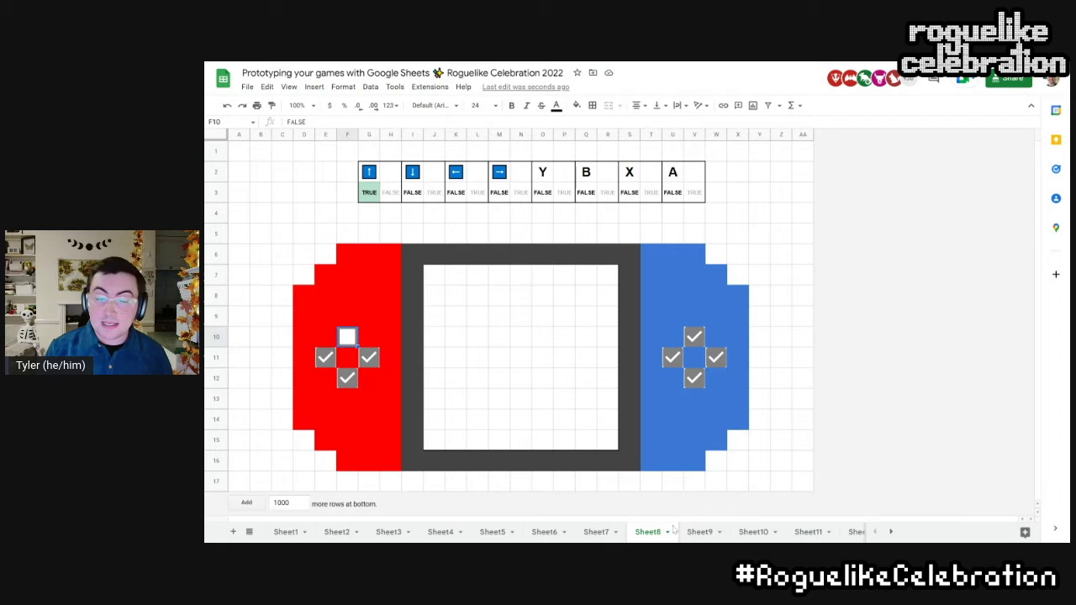
pyautogui.click(699, 531)
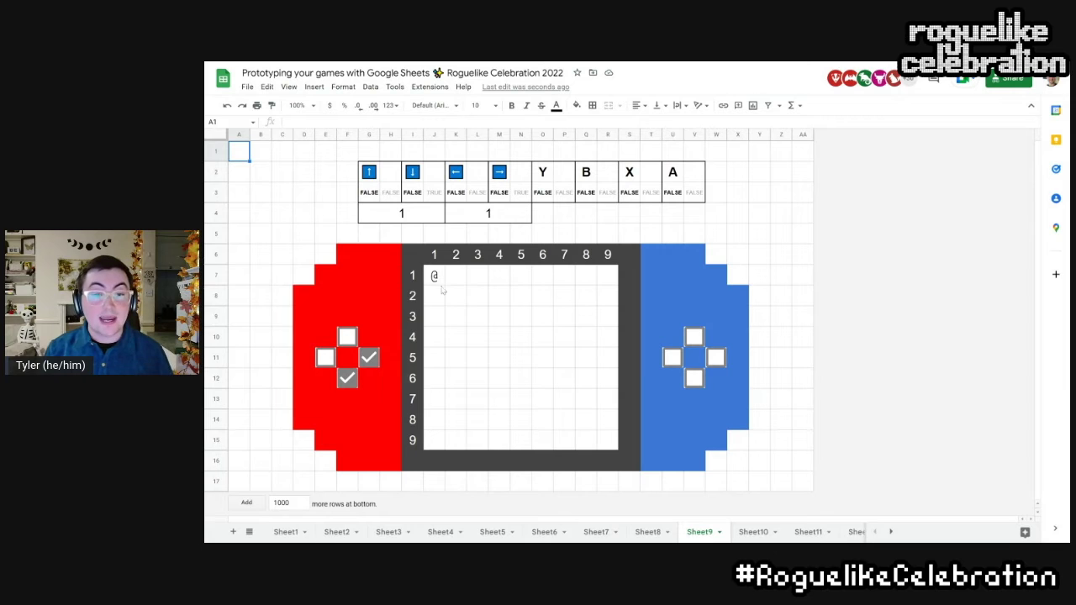
# Step: Inspect the @ cell and position-counter formulas on Sheet9, then test the d-pad to move the @
pyautogui.click(437, 278)
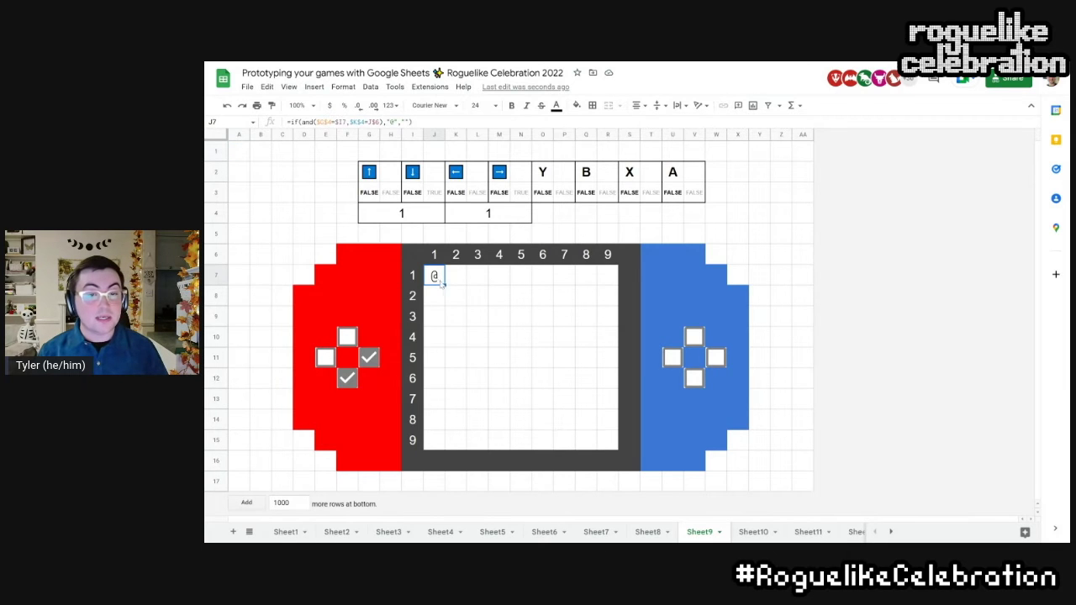
pyautogui.click(375, 220)
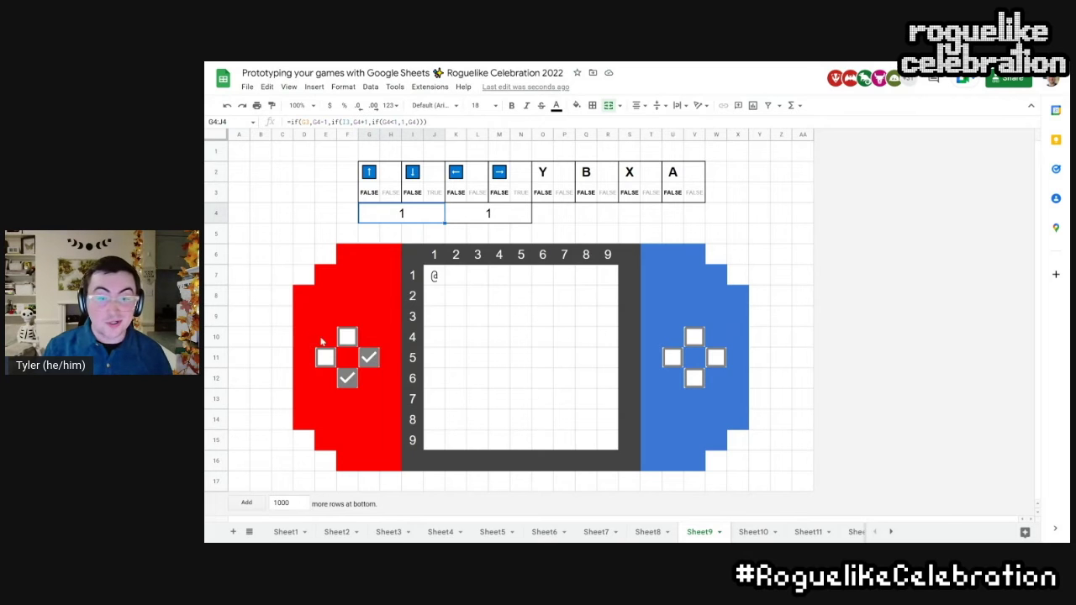
pyautogui.click(347, 337)
pyautogui.click(325, 357)
pyautogui.click(347, 378)
pyautogui.click(368, 358)
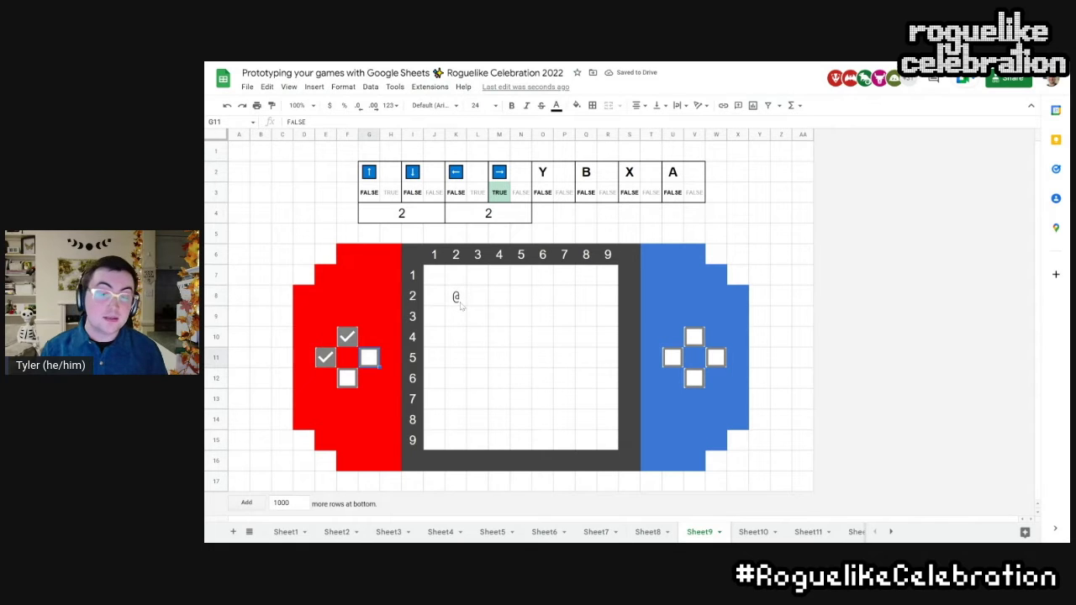
# Step: Walk the @ right to column 5, down, then up and left, and switch to Sheet10
pyautogui.click(370, 359)
pyautogui.click(370, 359)
pyautogui.click(369, 359)
pyautogui.click(370, 359)
pyautogui.click(348, 381)
pyautogui.click(348, 381)
pyautogui.click(348, 382)
pyautogui.click(348, 383)
pyautogui.click(370, 359)
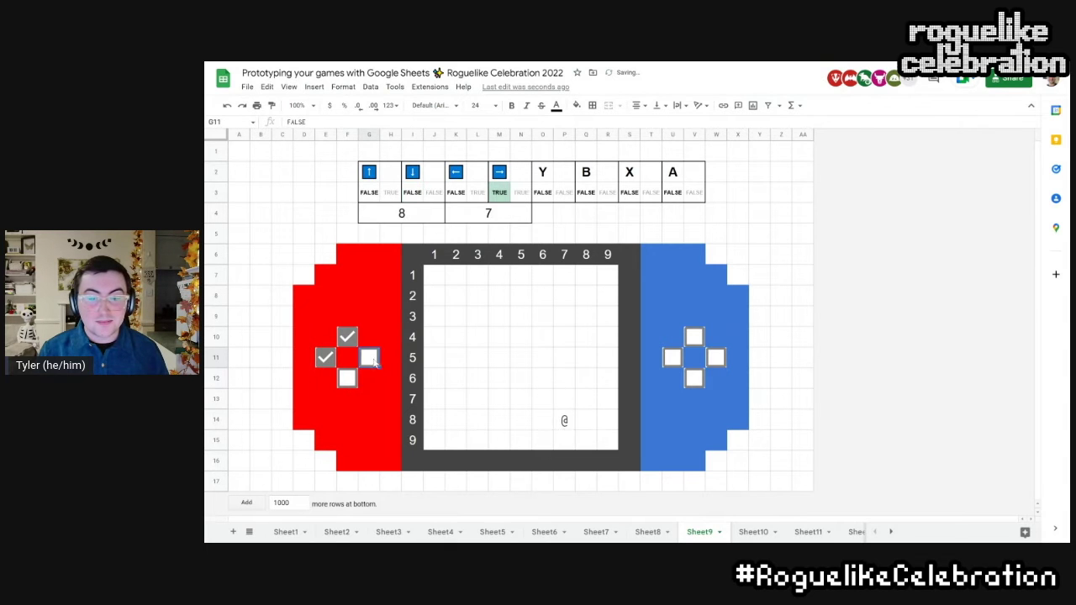
pyautogui.click(347, 339)
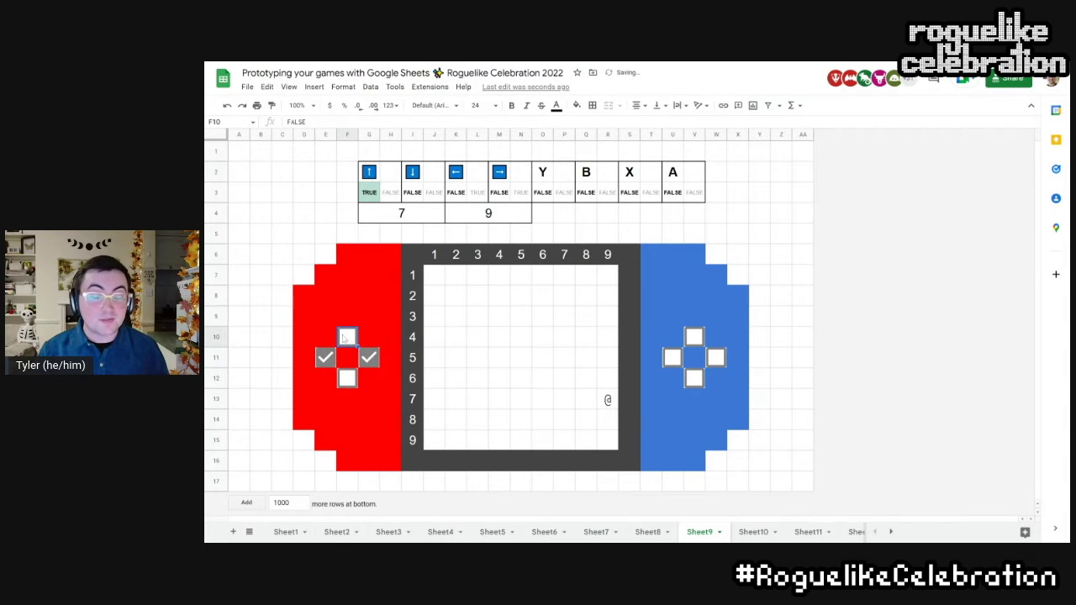
pyautogui.click(326, 358)
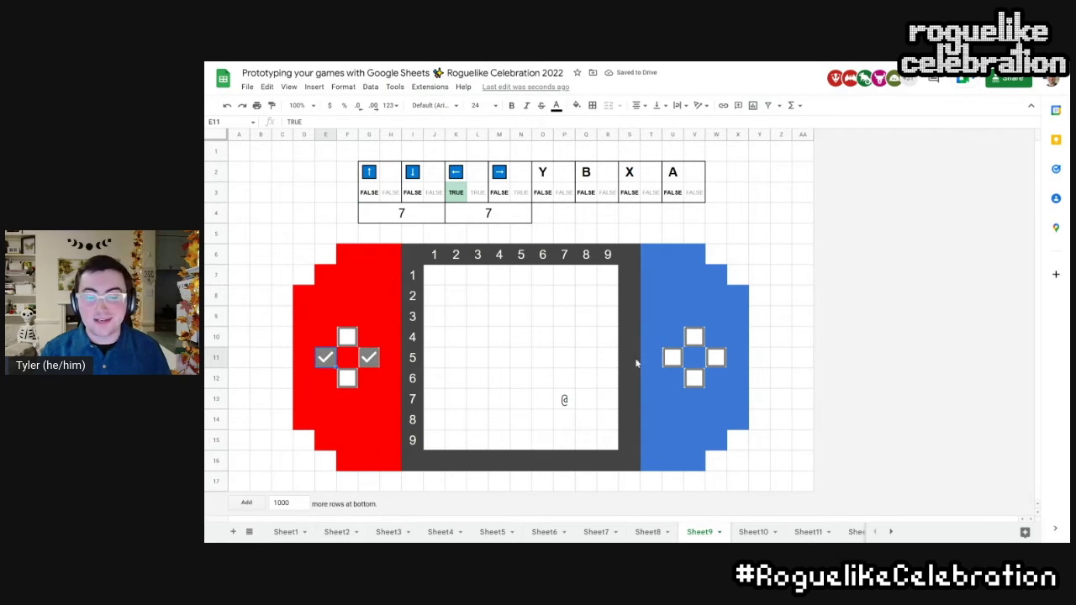
pyautogui.click(754, 532)
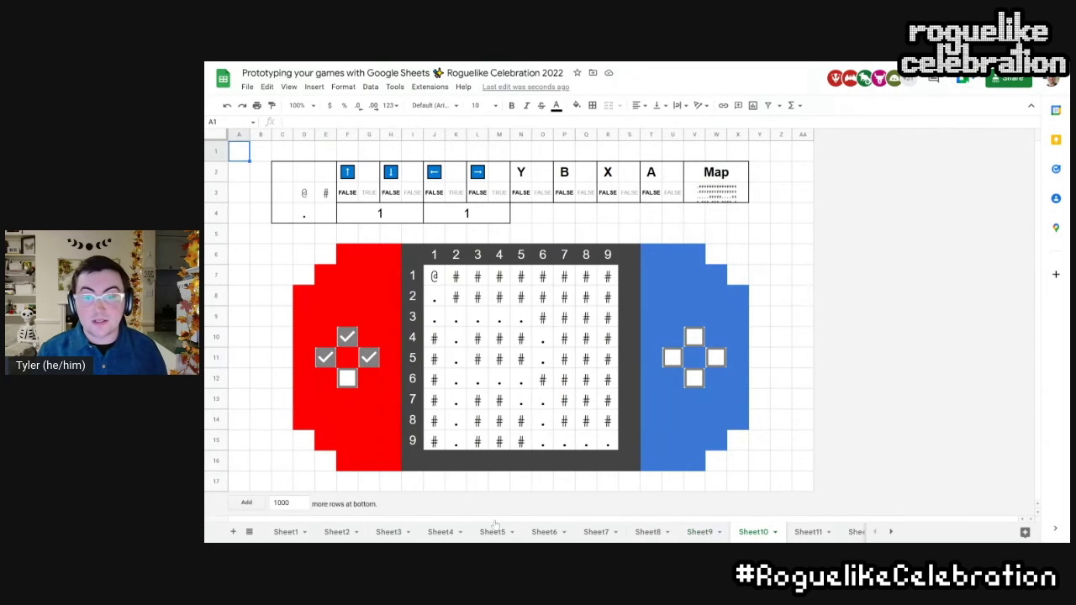
pyautogui.click(719, 195)
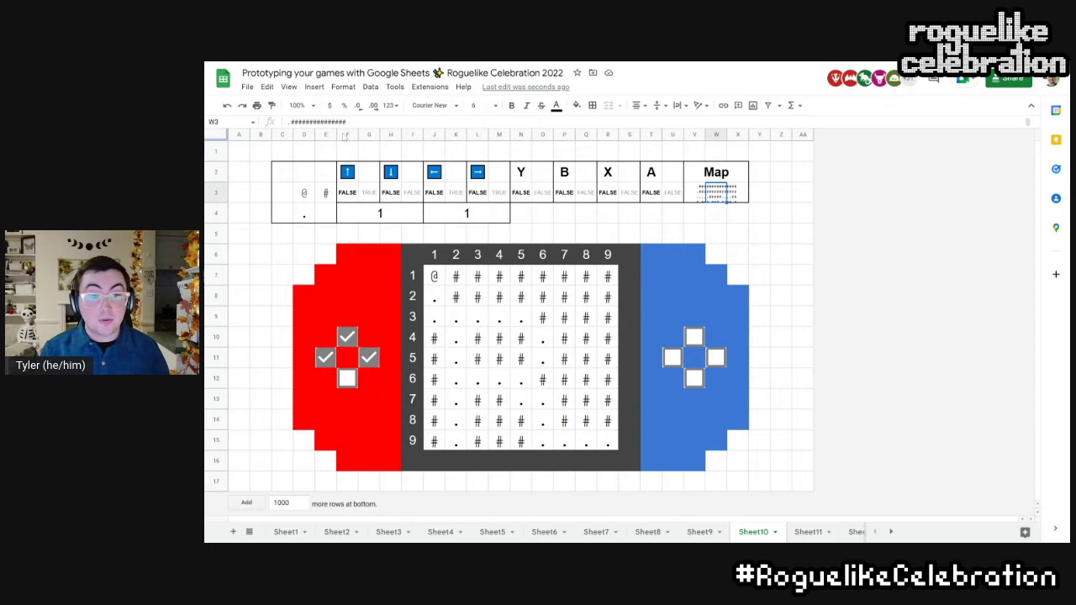
pyautogui.moveTo(335, 127); pyautogui.dragTo(344, 250)
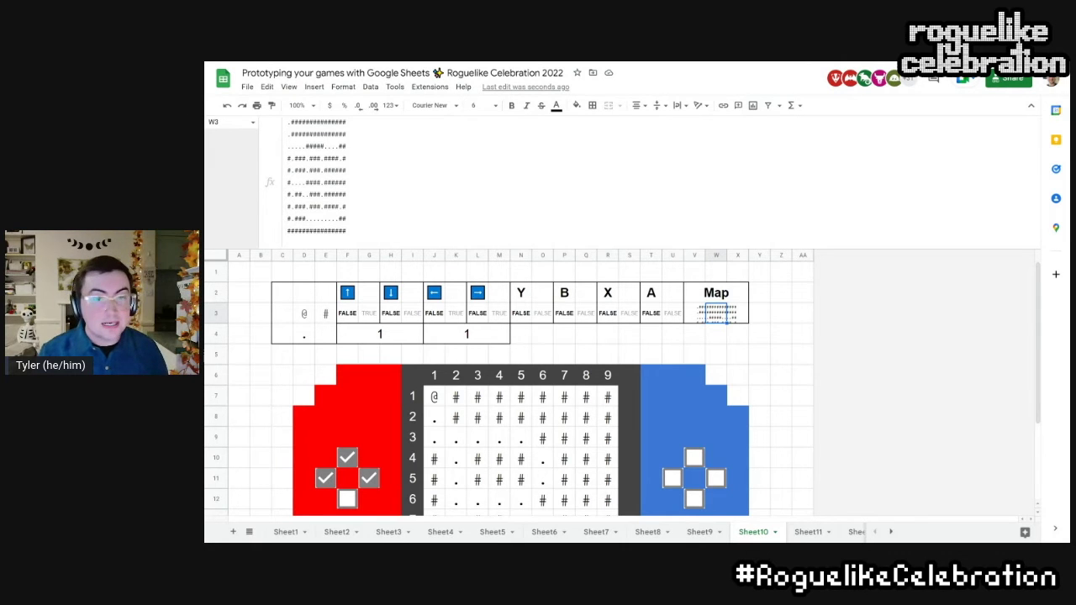
pyautogui.press('Escape')
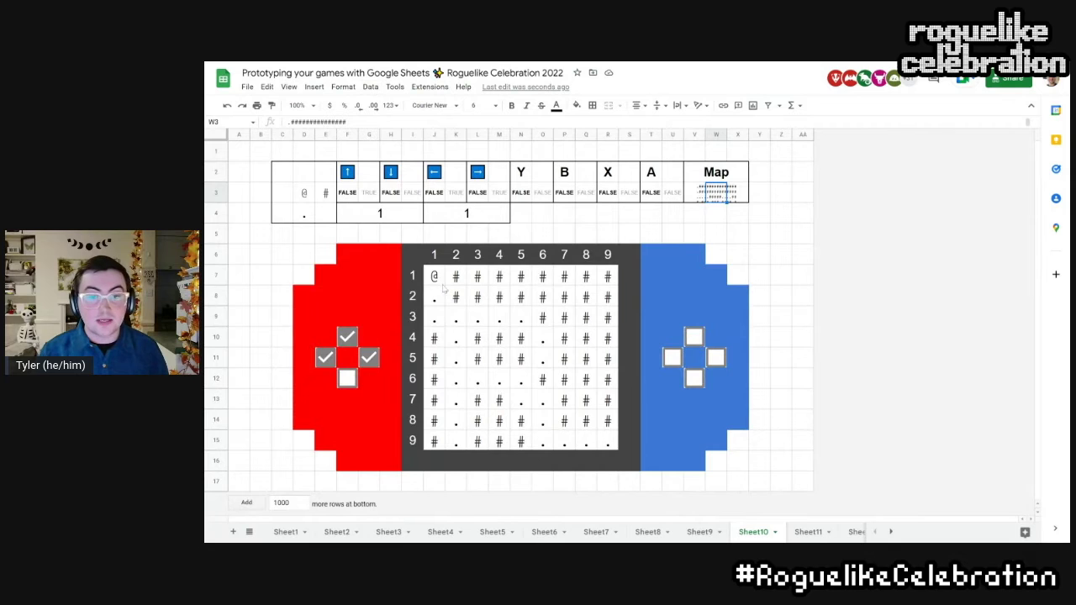
pyautogui.click(438, 284)
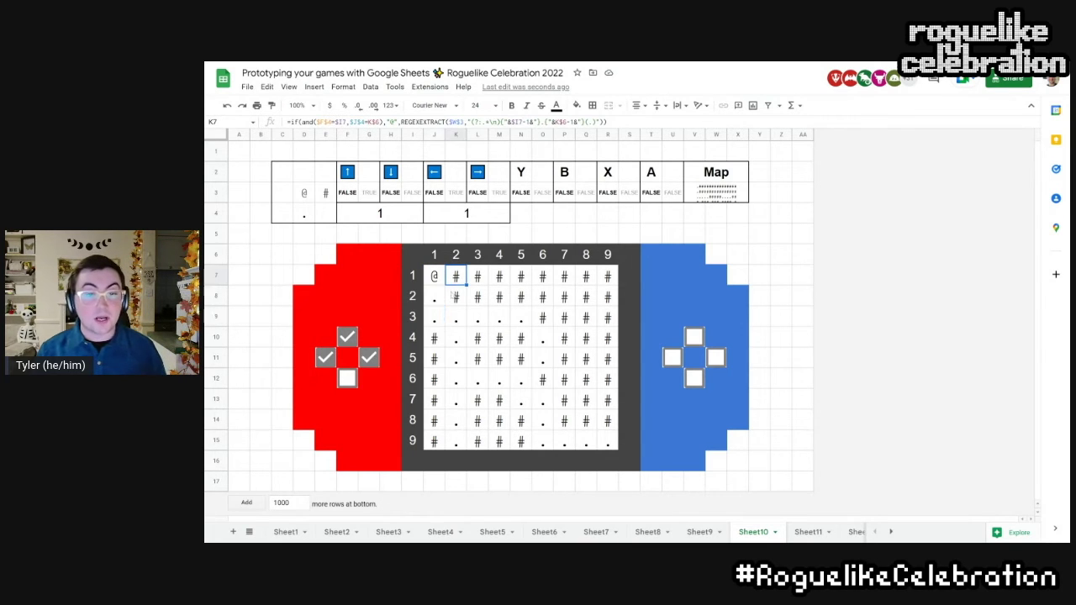
pyautogui.click(438, 316)
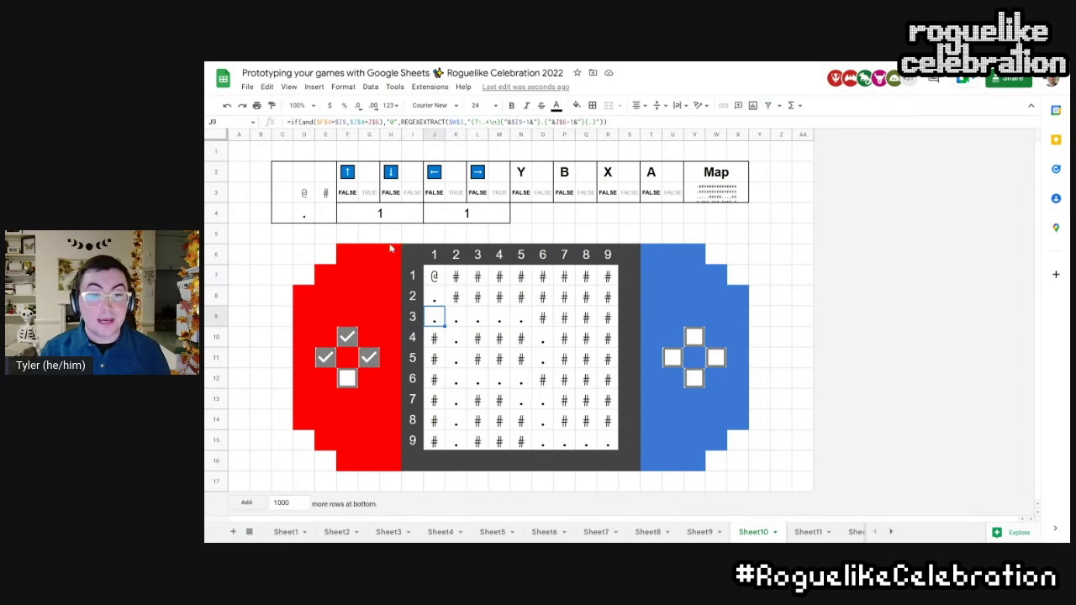
pyautogui.click(311, 173)
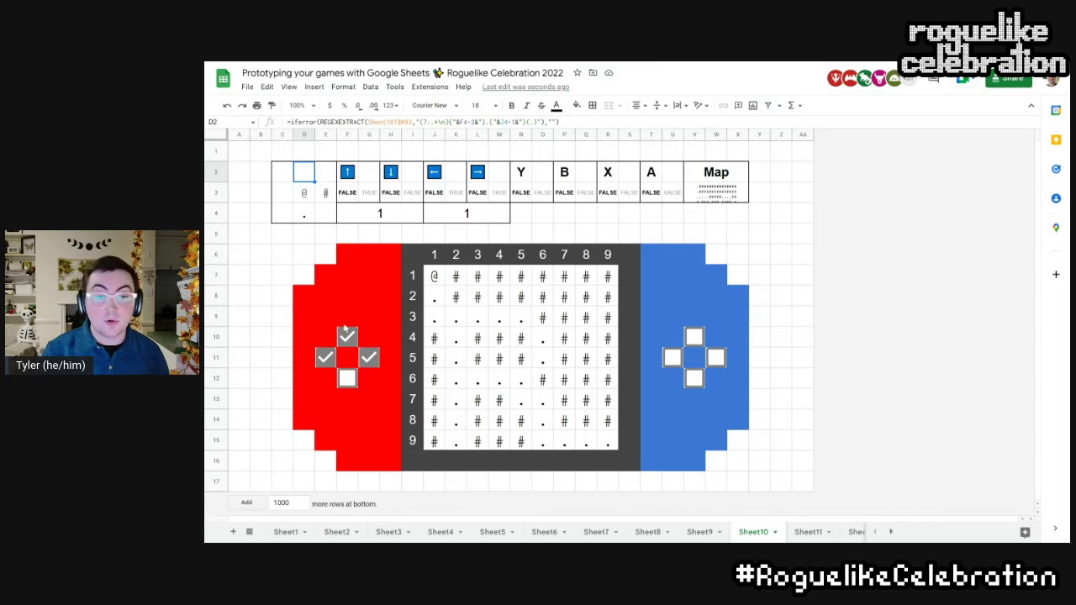
pyautogui.click(349, 378)
# Step: Move the @ down two rows and then right along row 3 of the # map
pyautogui.click(349, 378)
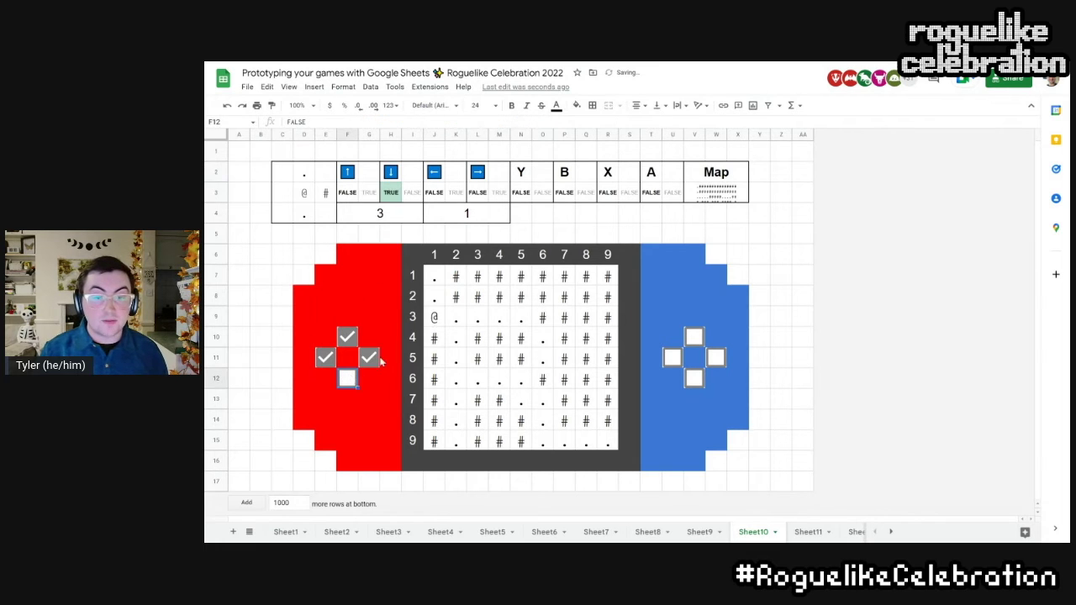
pyautogui.click(369, 358)
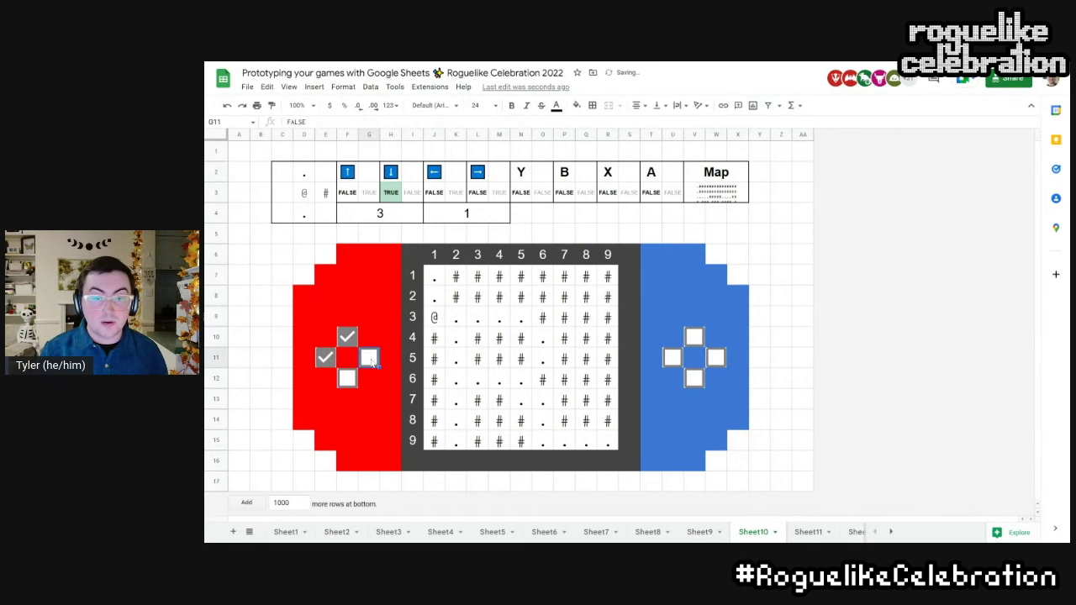
pyautogui.click(370, 358)
pyautogui.click(370, 359)
pyautogui.click(370, 359)
pyautogui.click(370, 359)
pyautogui.click(370, 359)
pyautogui.click(370, 359)
# Step: Move the @ back left to column 2
pyautogui.click(370, 359)
pyautogui.click(370, 358)
pyautogui.click(326, 358)
pyautogui.click(326, 358)
pyautogui.click(326, 359)
pyautogui.click(326, 359)
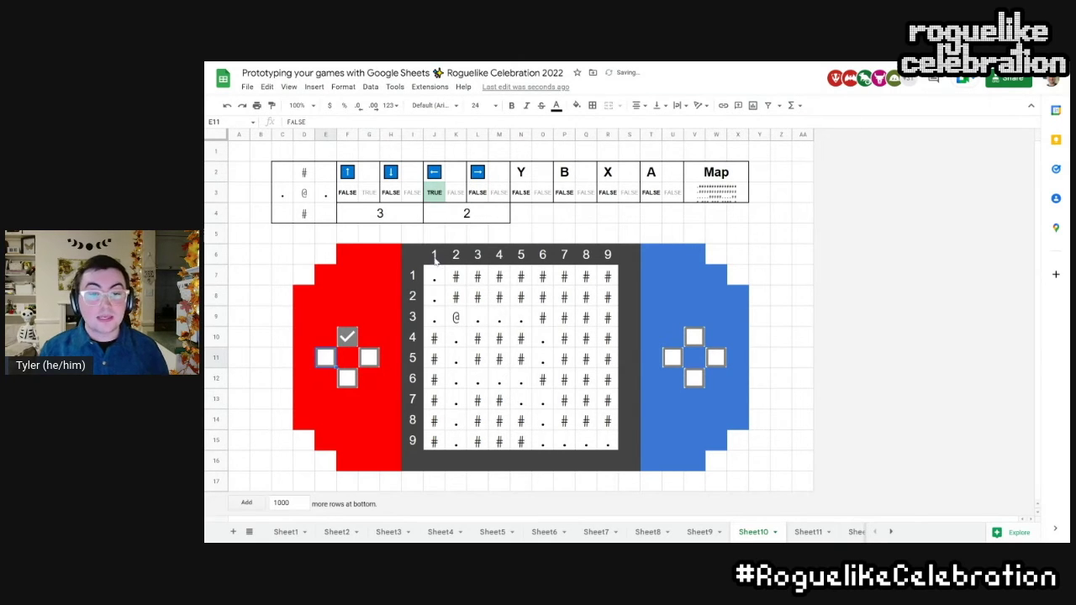
pyautogui.click(435, 255)
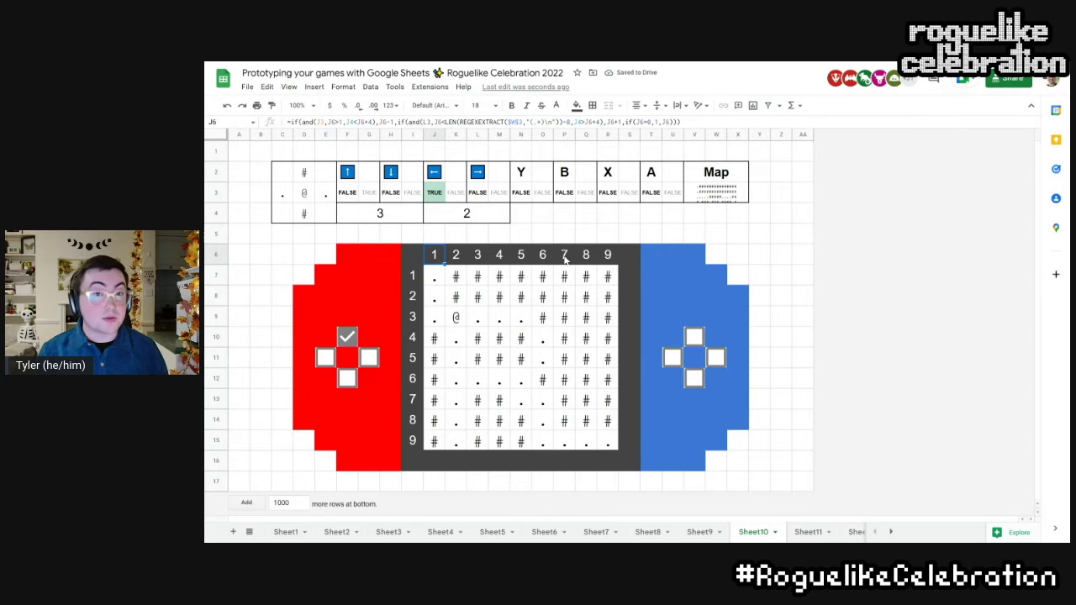
# Step: Walk the @ down several rows, back up two, then a few columns right
pyautogui.click(347, 379)
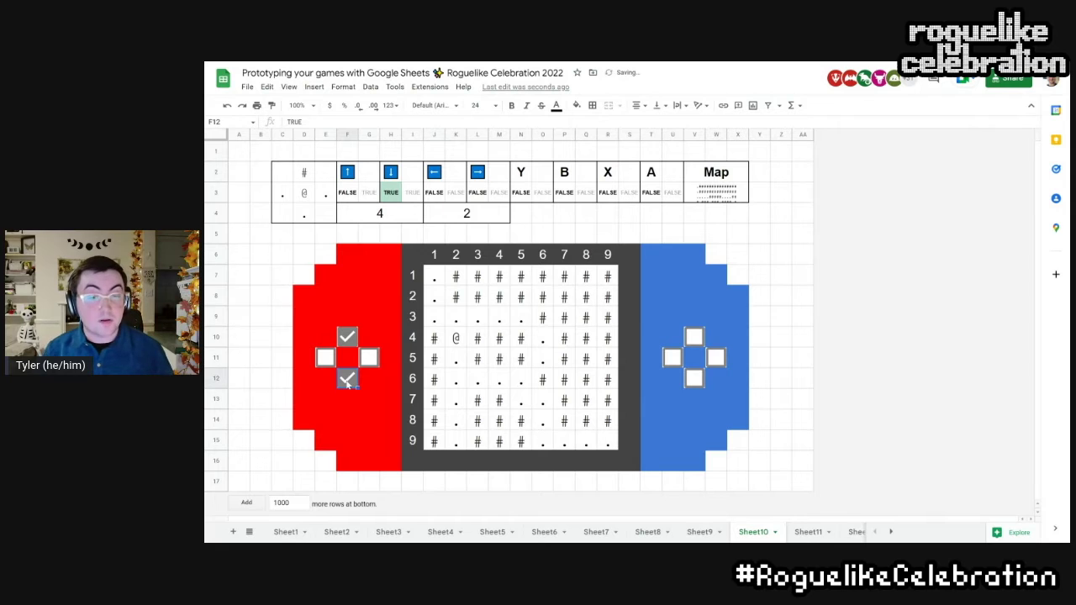
pyautogui.click(347, 379)
pyautogui.click(347, 380)
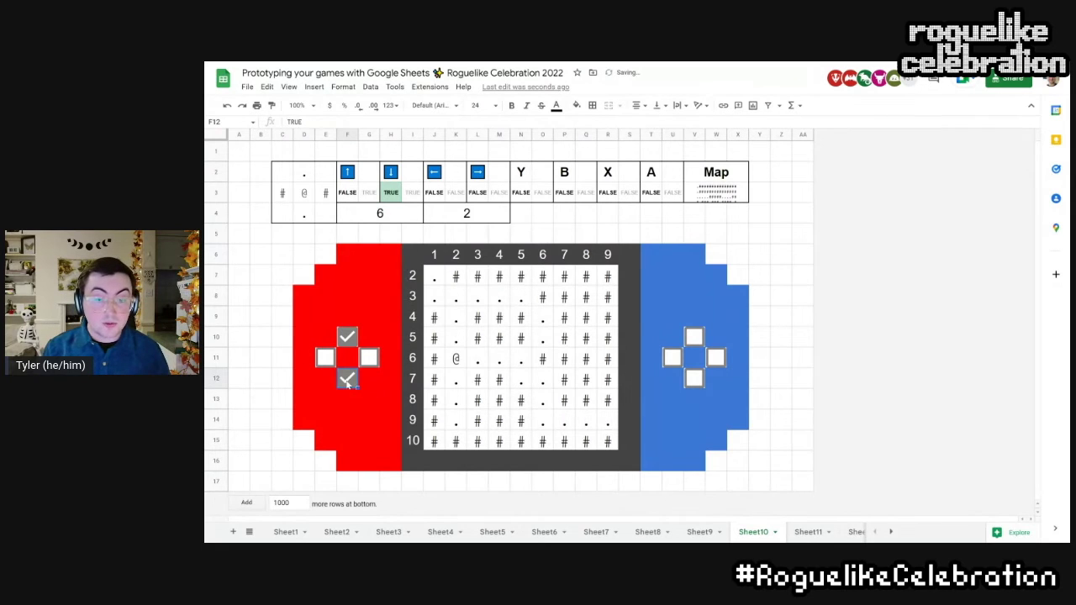
pyautogui.click(348, 380)
pyautogui.click(348, 380)
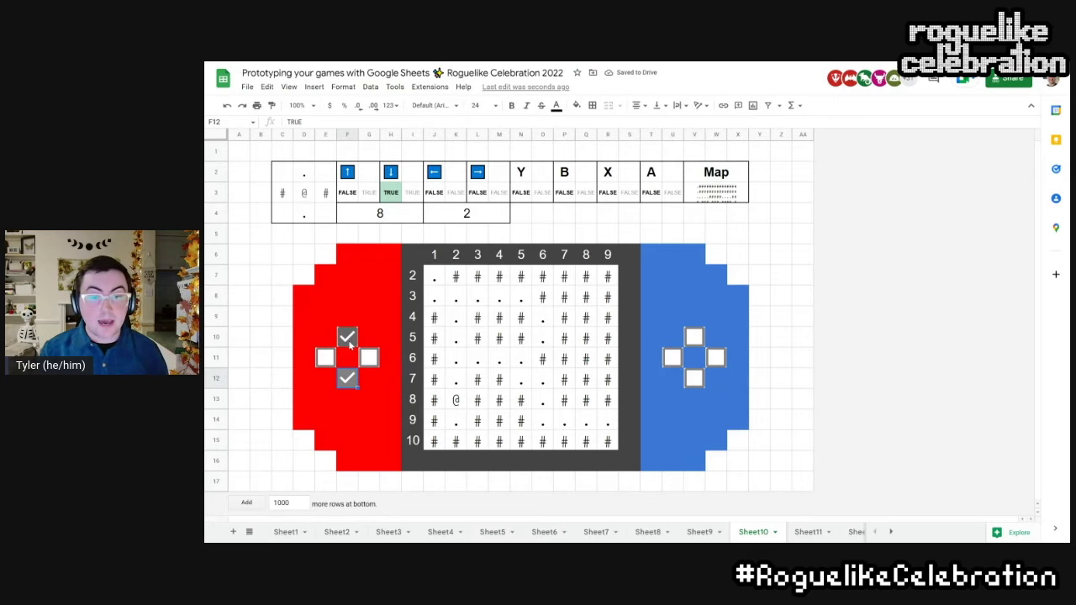
pyautogui.click(347, 337)
pyautogui.click(347, 338)
pyautogui.click(369, 361)
pyautogui.click(369, 358)
pyautogui.click(369, 358)
# Step: Keep moving the @ down and right so the map view scrolls, then switch to Sheet11's cactus map
pyautogui.click(369, 358)
pyautogui.click(347, 378)
pyautogui.click(368, 358)
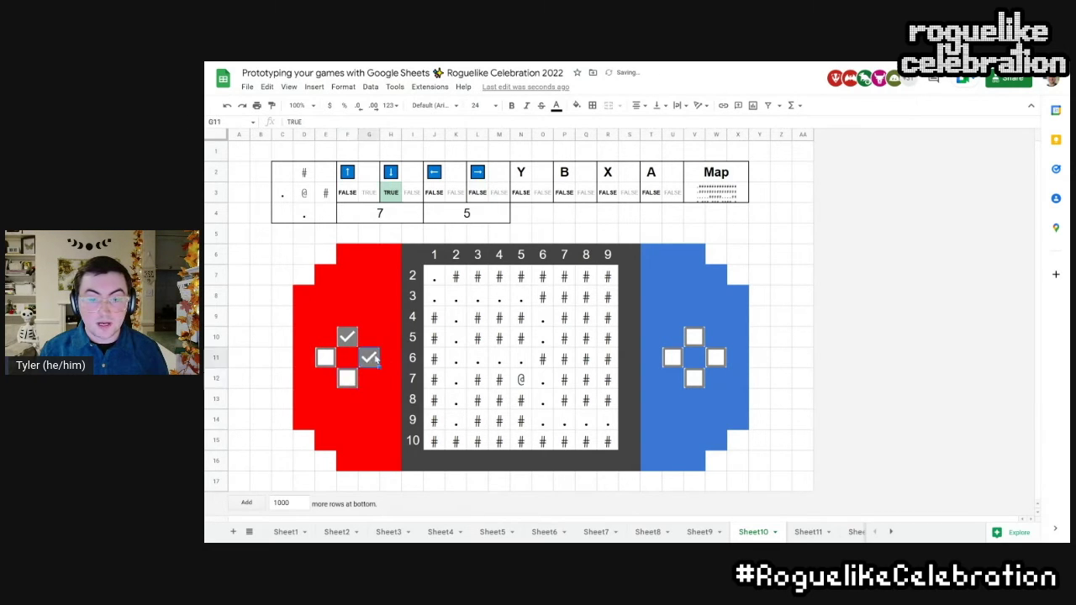
pyautogui.click(369, 358)
pyautogui.click(347, 378)
pyautogui.click(369, 357)
pyautogui.click(369, 358)
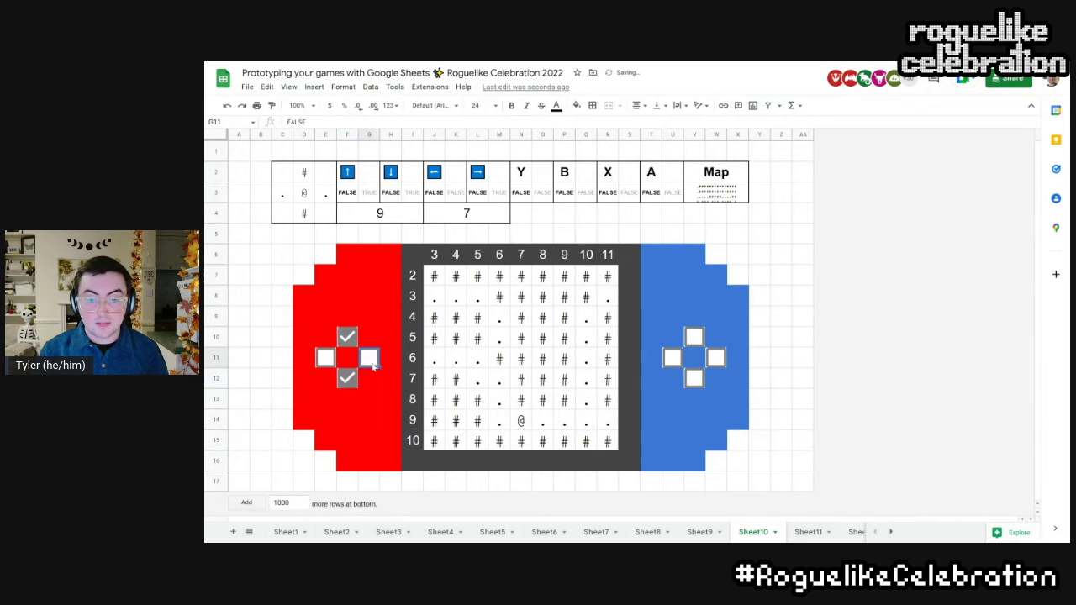
pyautogui.click(369, 358)
pyautogui.click(369, 358)
pyautogui.click(368, 358)
pyautogui.click(369, 358)
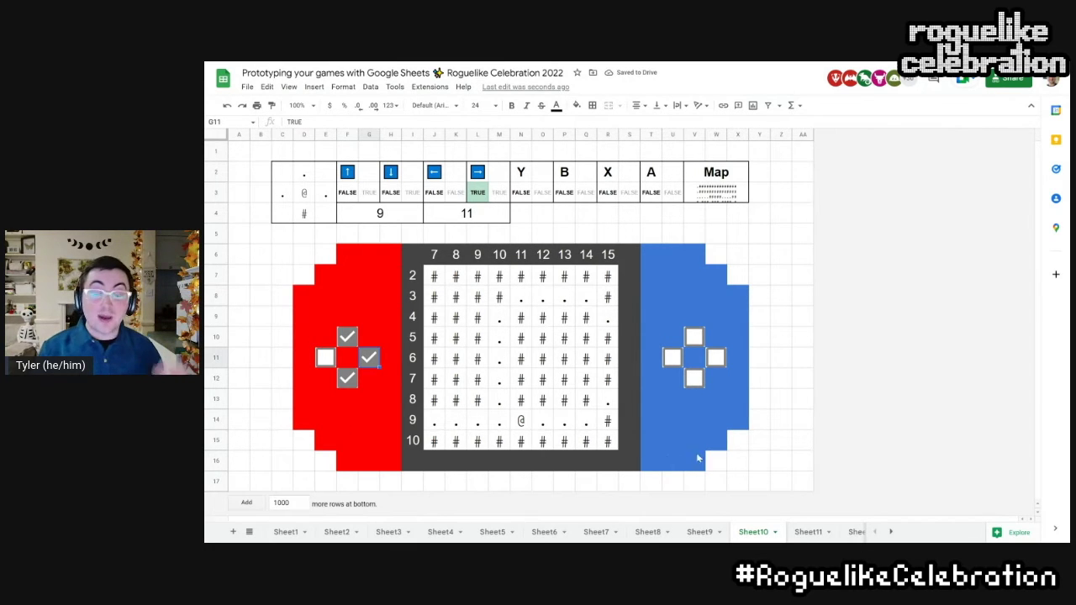
pyautogui.click(823, 536)
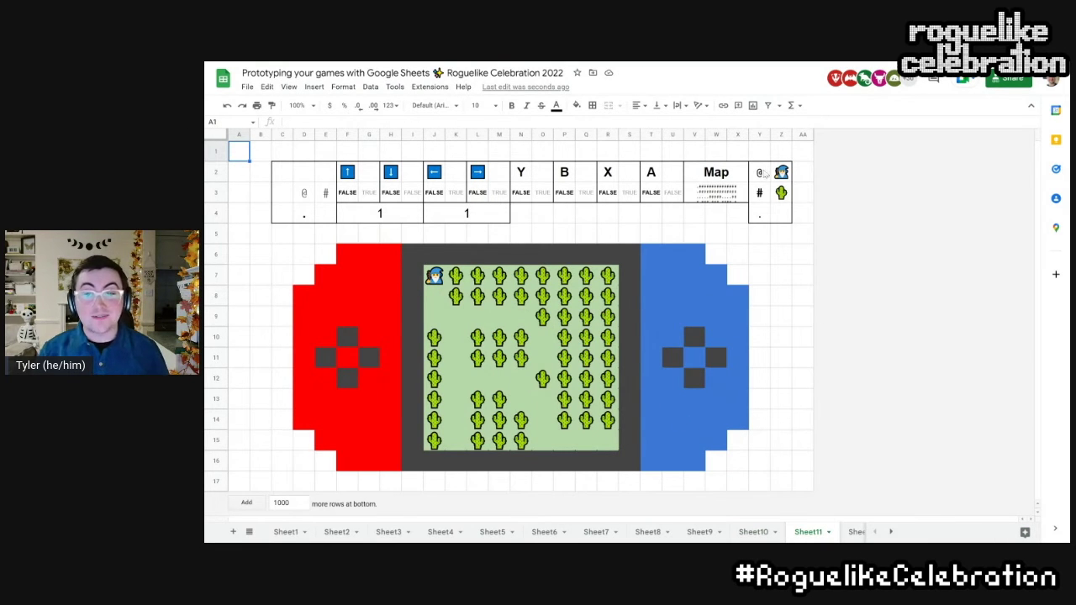
# Step: Inspect the Y2:Z4 symbol-to-sprite lookup table and the player sprite formula in J7
pyautogui.moveTo(759, 172); pyautogui.dragTo(781, 220)
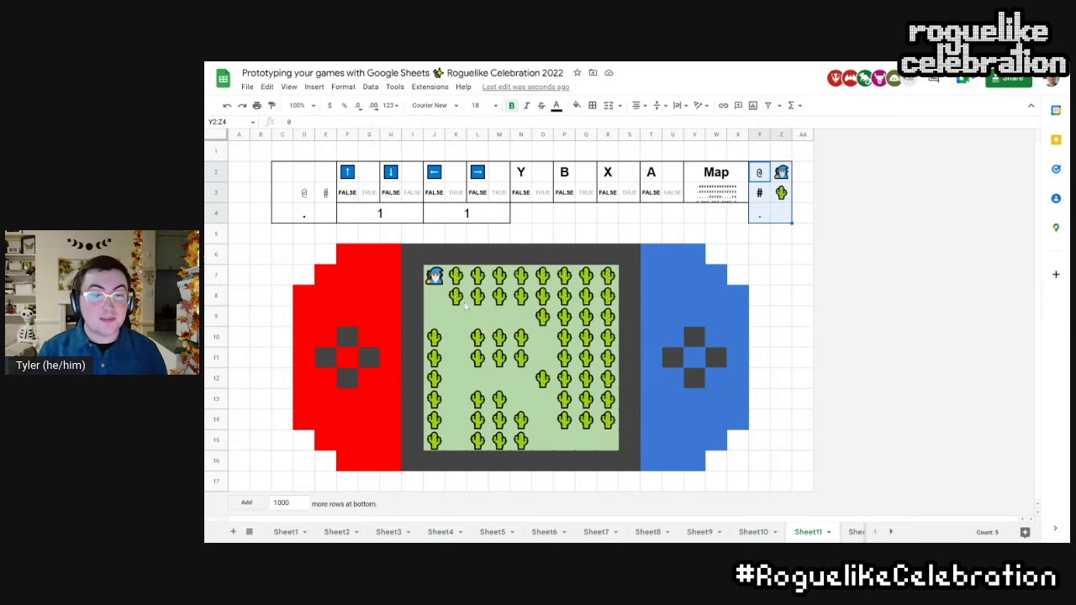
pyautogui.click(435, 277)
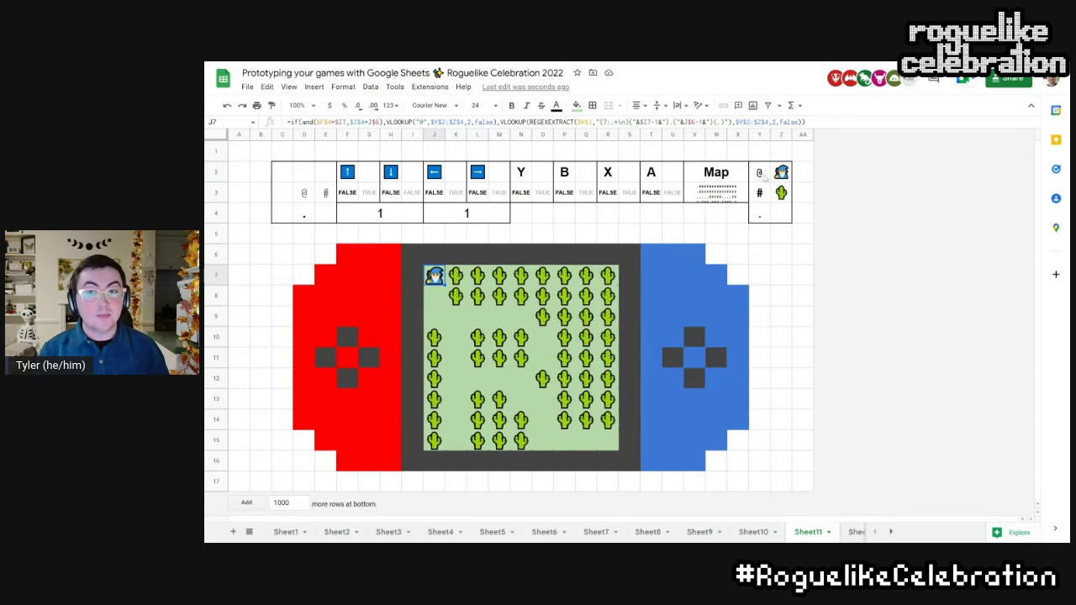
pyautogui.moveTo(764, 175); pyautogui.dragTo(788, 213)
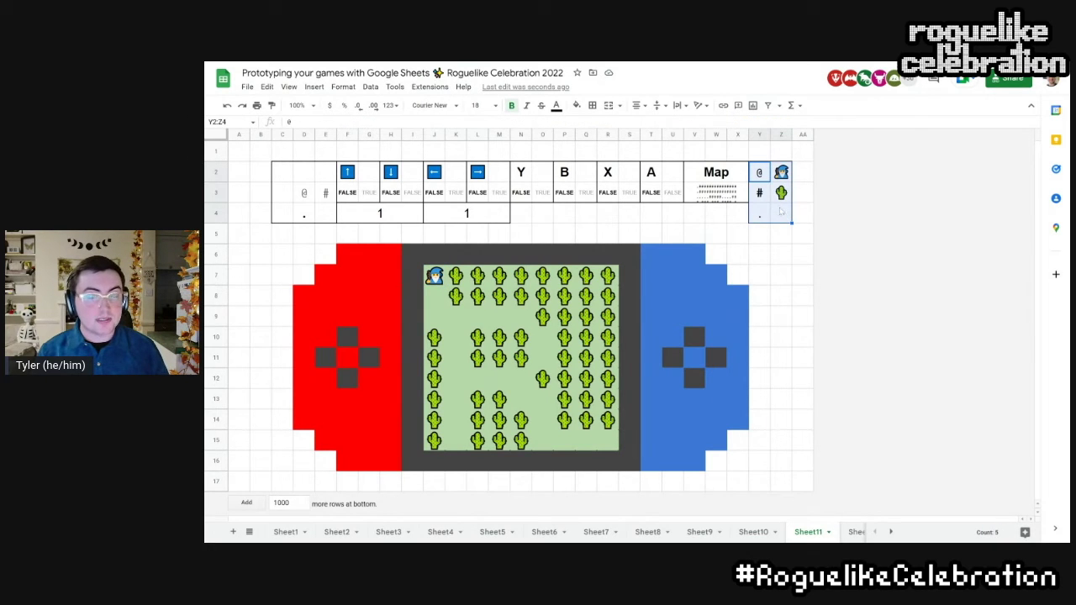
pyautogui.click(779, 214)
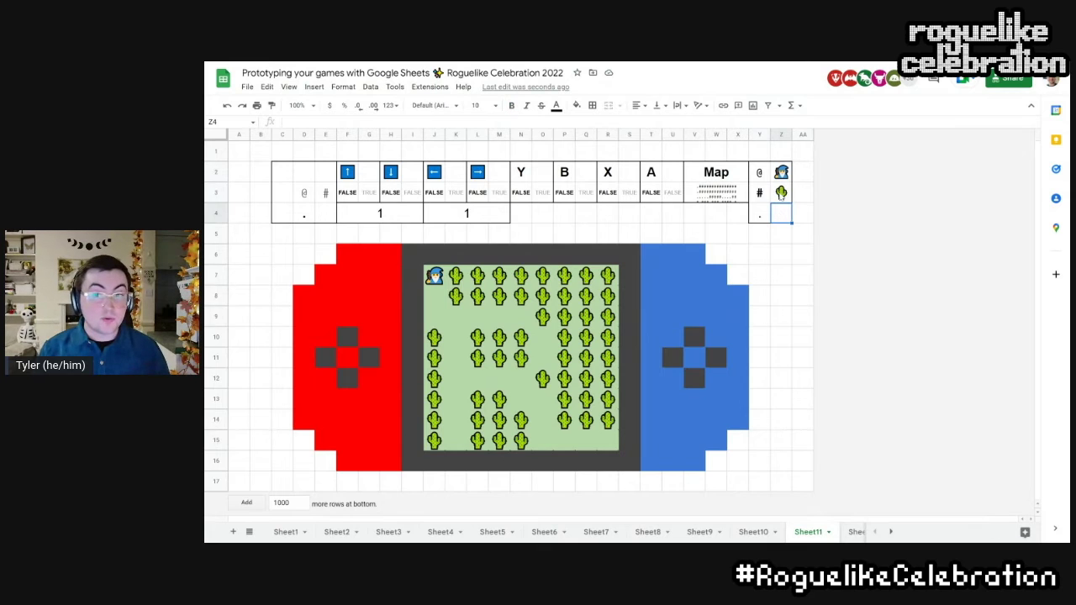
# Step: Replace the cactus wall sprite in Z3 with a tree emoji, then step the player down
pyautogui.click(780, 195)
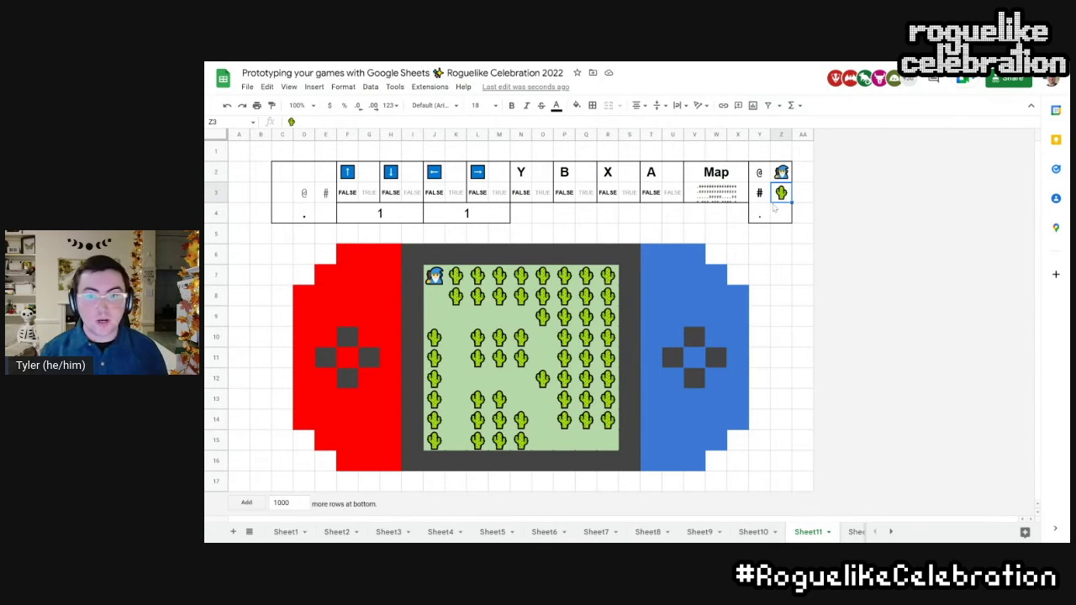
pyautogui.doubleClick(781, 195)
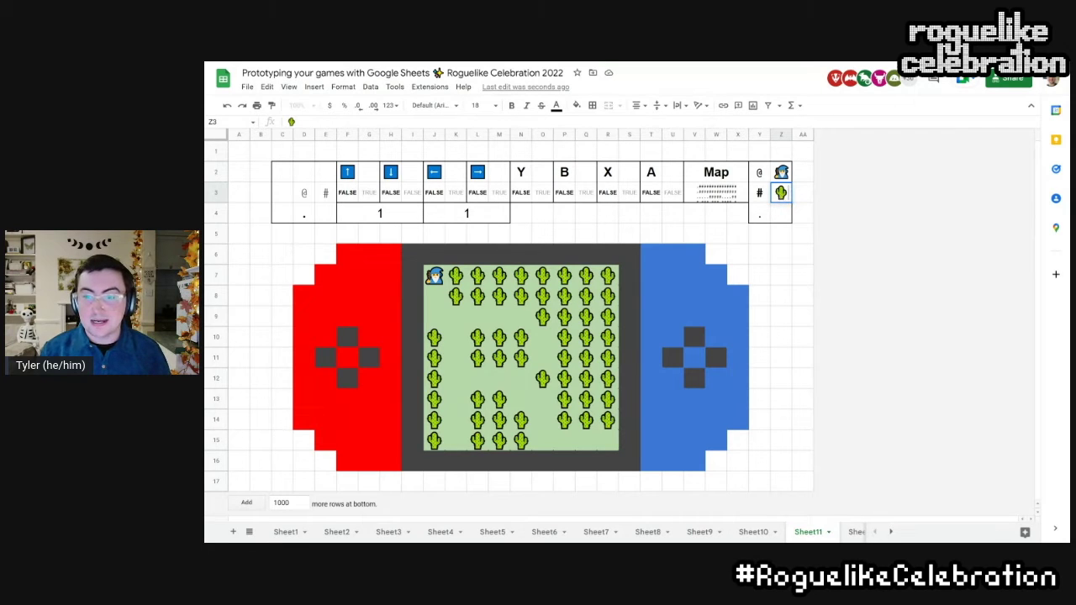
pyautogui.press('BackSpace')
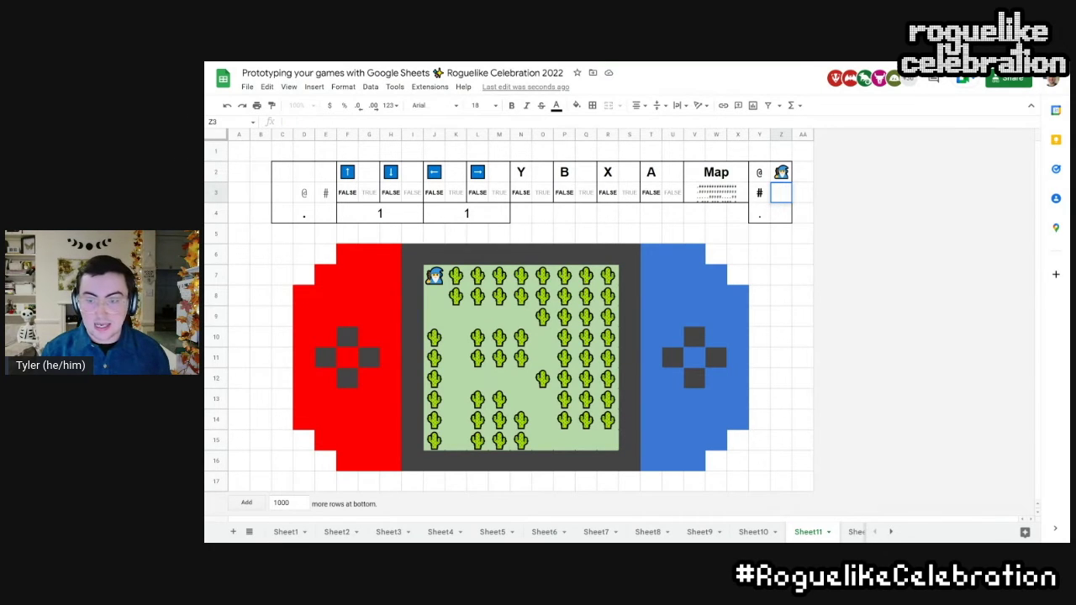
pyautogui.write('tree')
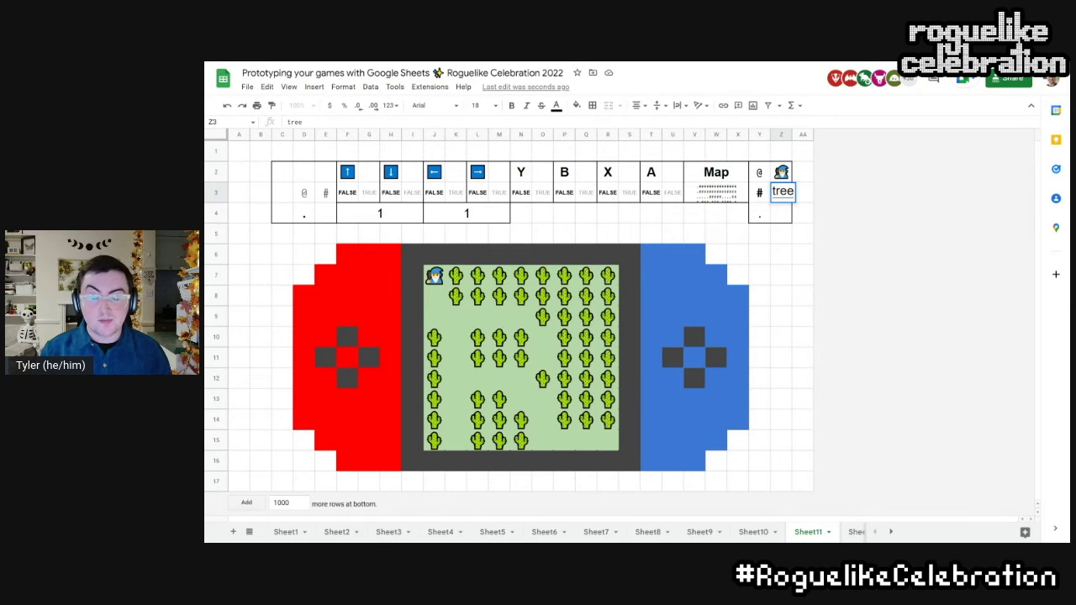
pyautogui.press('Return')
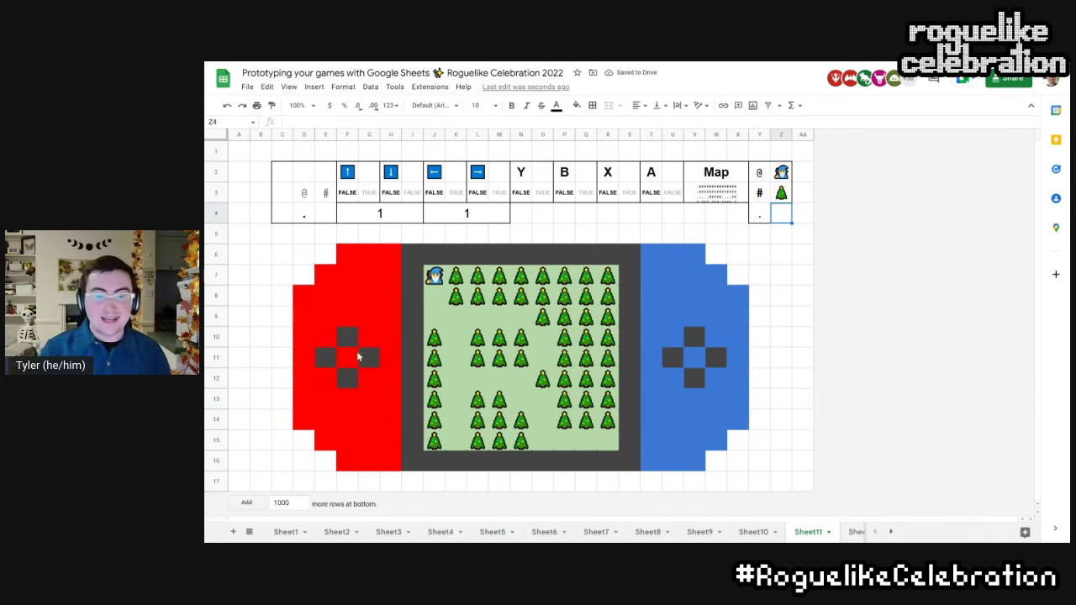
pyautogui.click(347, 379)
# Step: Move the player right, one tile left, then several rows down through the tree map
pyautogui.click(372, 362)
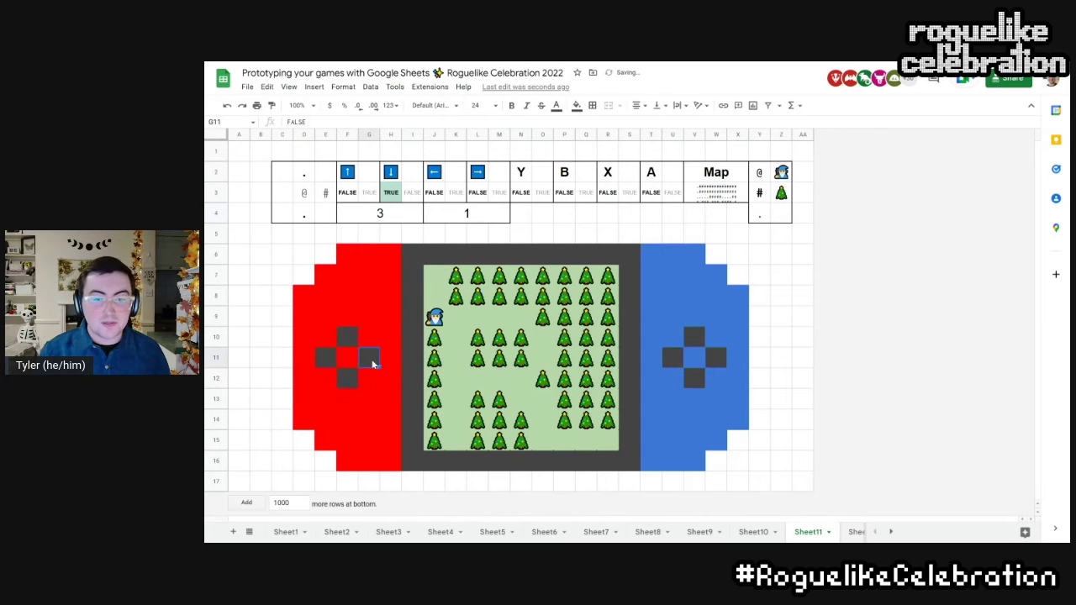
pyautogui.click(612, 261)
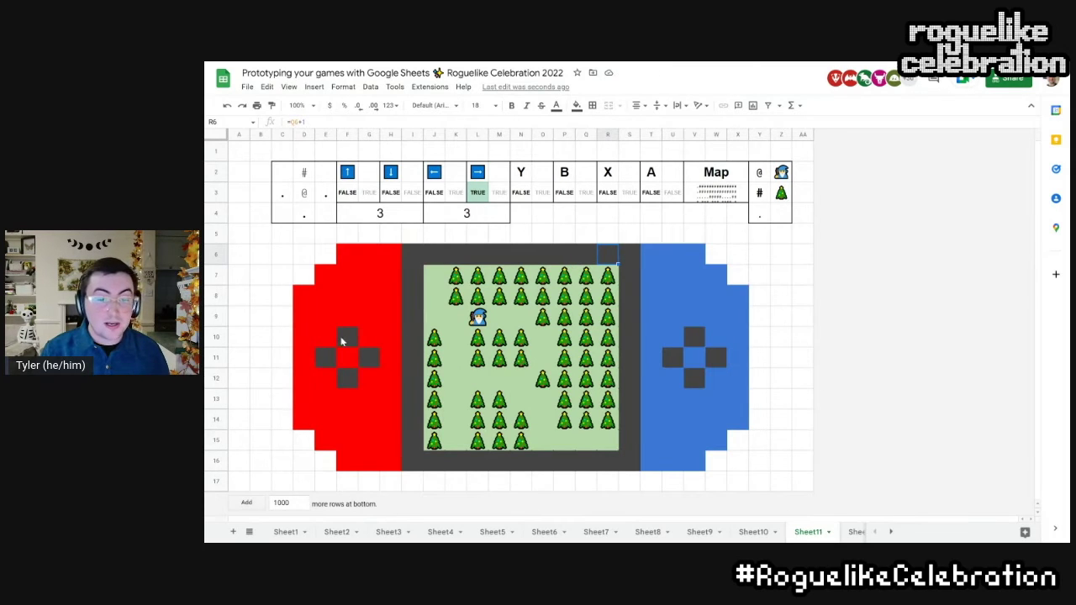
pyautogui.click(328, 360)
pyautogui.click(343, 380)
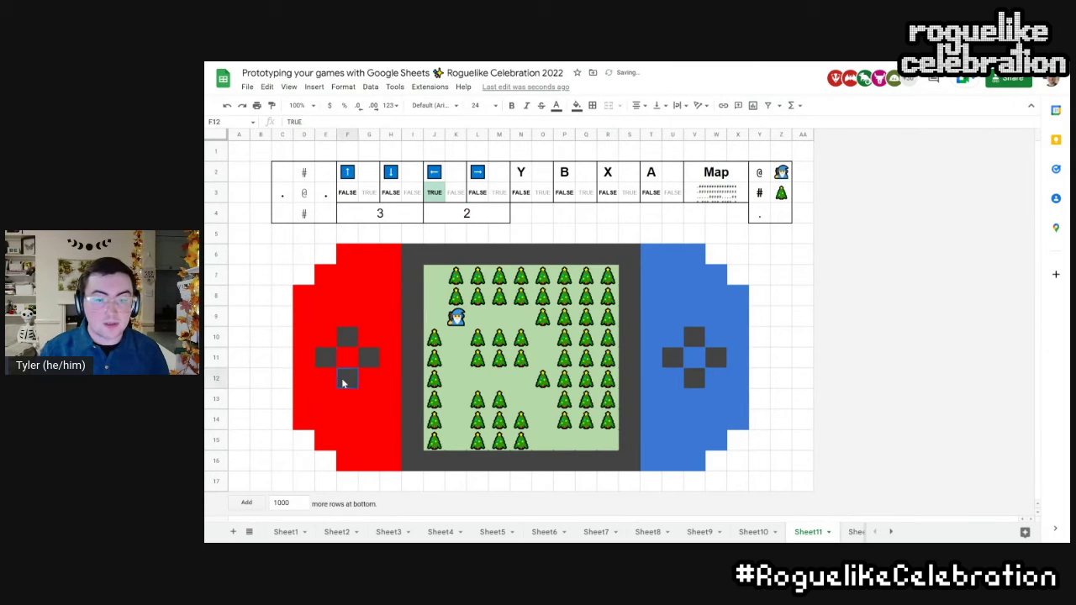
pyautogui.click(345, 380)
pyautogui.click(348, 378)
# Step: Step the player right twice and down to reach row 7, column 5, then switch to Sheet12
pyautogui.click(369, 359)
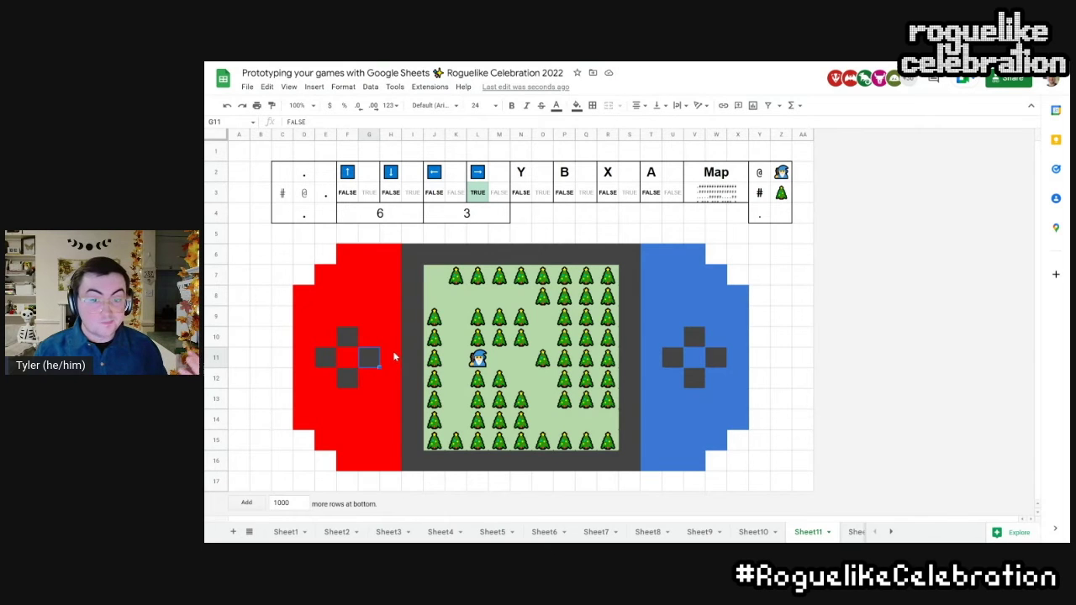
pyautogui.click(371, 360)
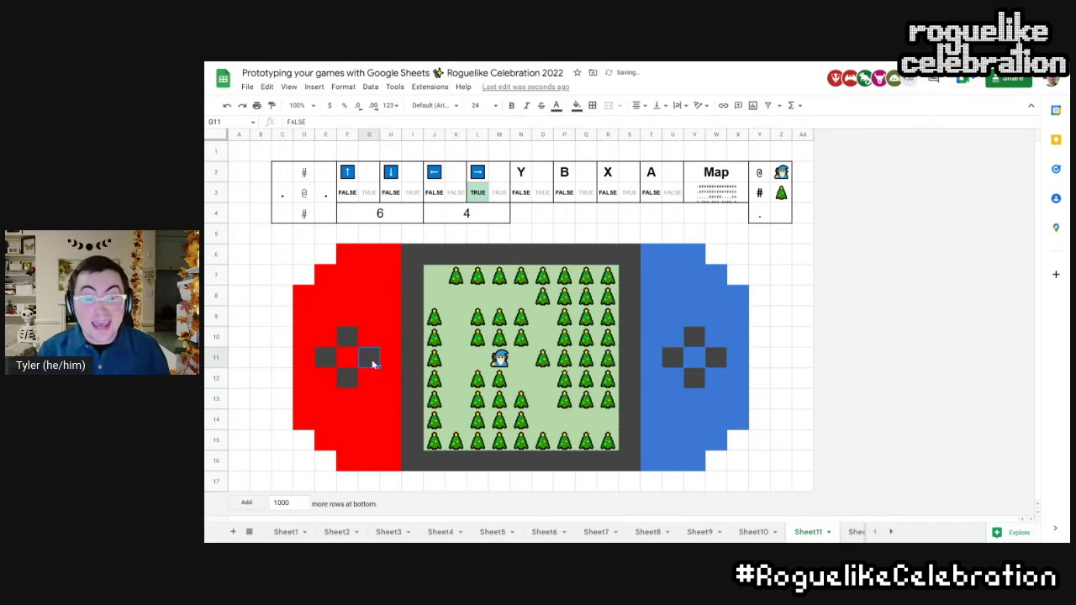
pyautogui.click(350, 379)
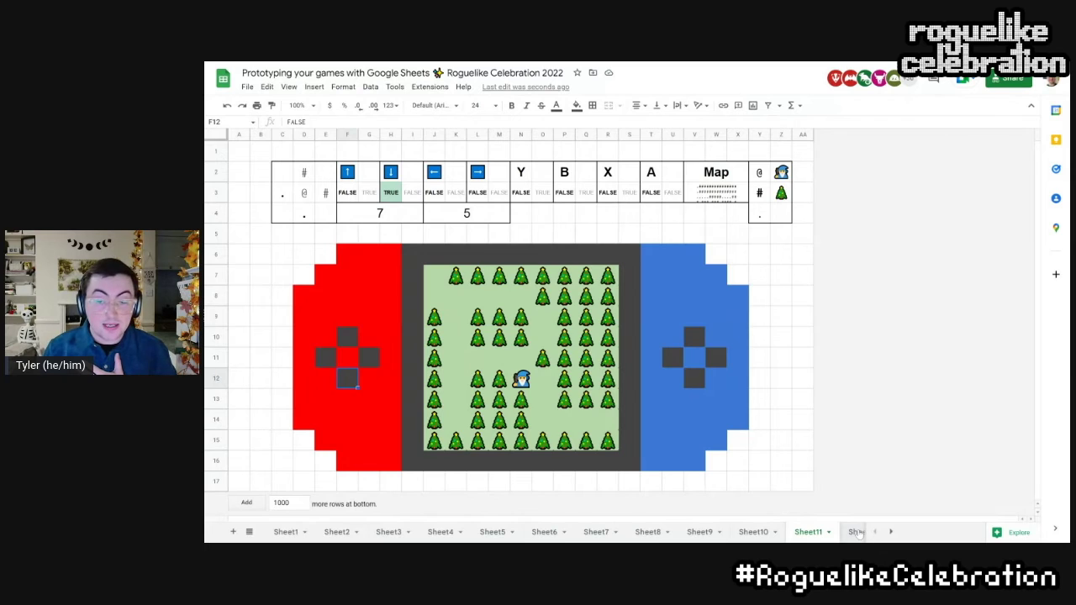
pyautogui.click(856, 532)
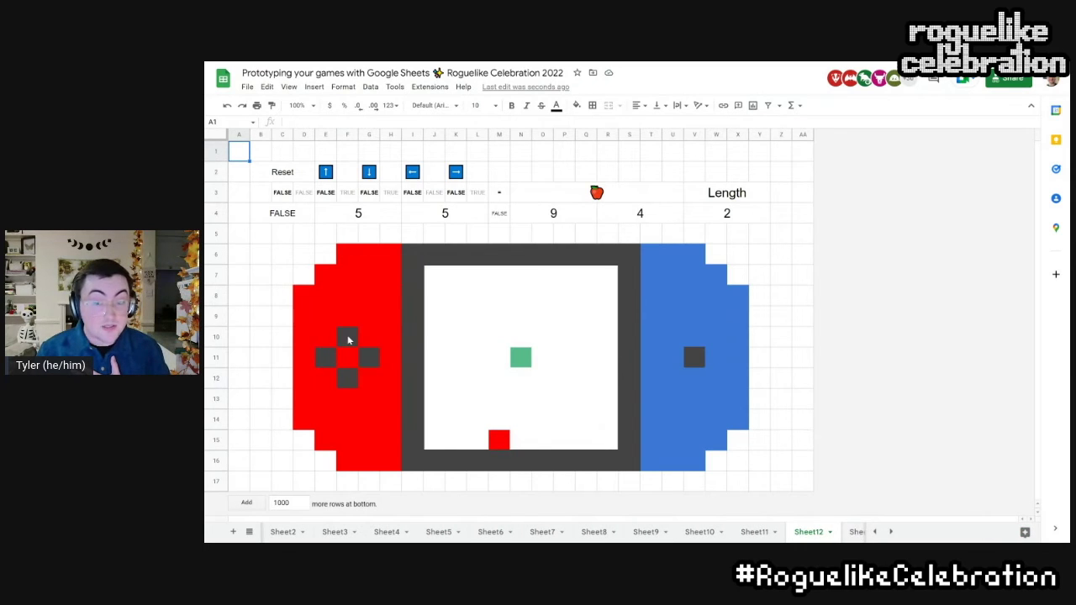
# Step: Steer the snake down, left, up, left and down until it eats the apple, then open Sheet13
pyautogui.click(348, 380)
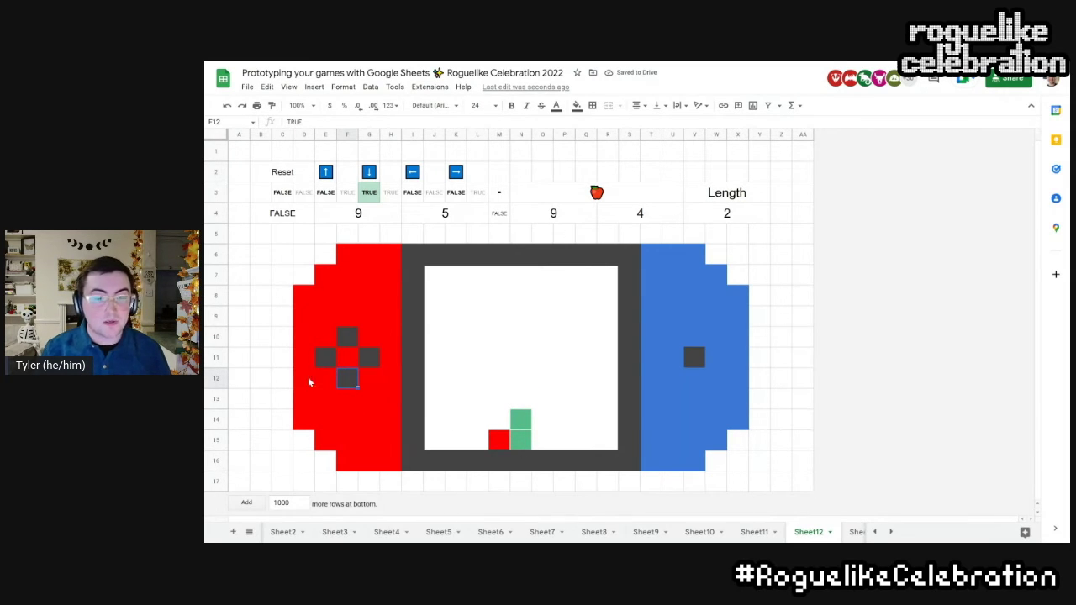
pyautogui.click(326, 358)
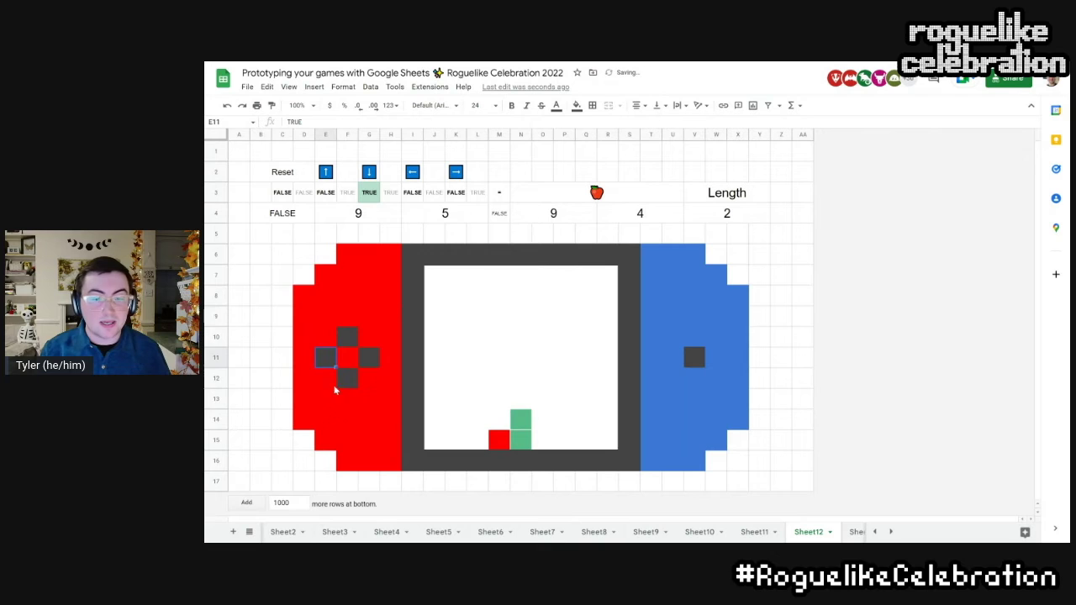
pyautogui.click(346, 340)
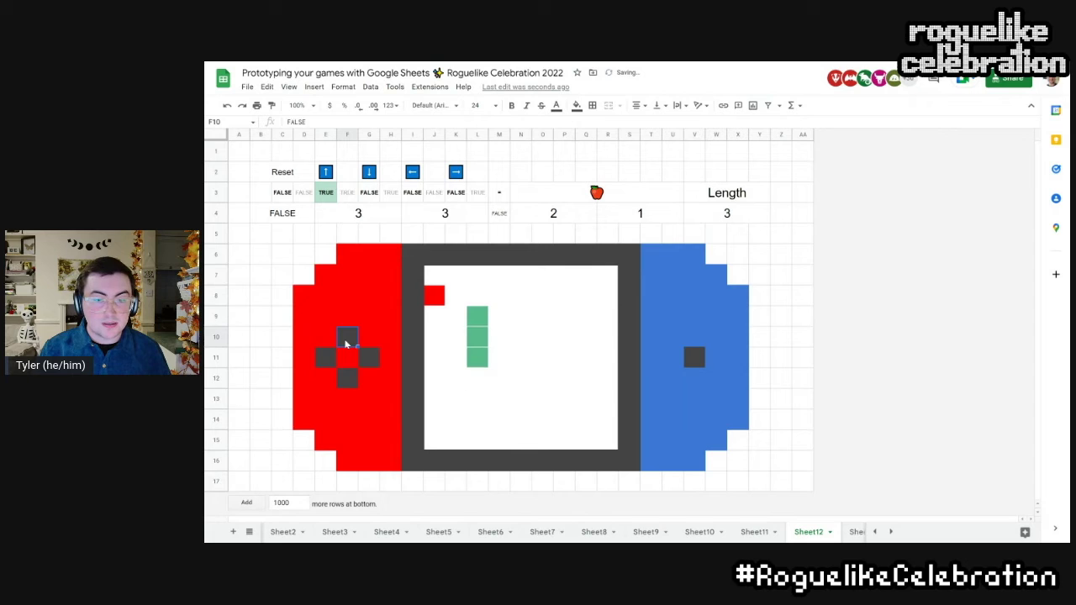
pyautogui.click(328, 363)
pyautogui.click(352, 382)
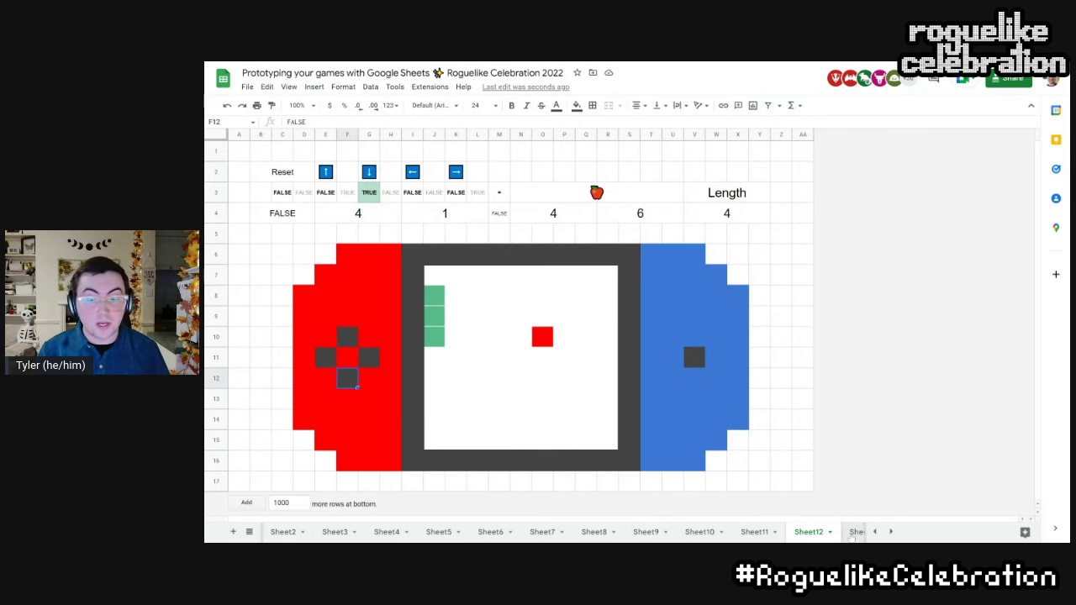
pyautogui.click(856, 532)
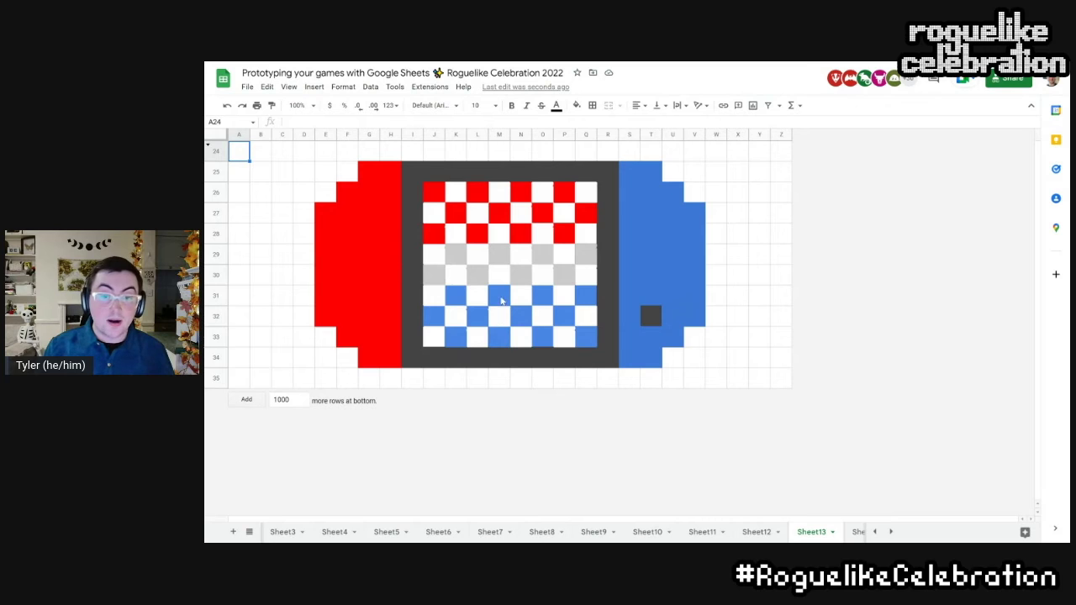
pyautogui.click(543, 301)
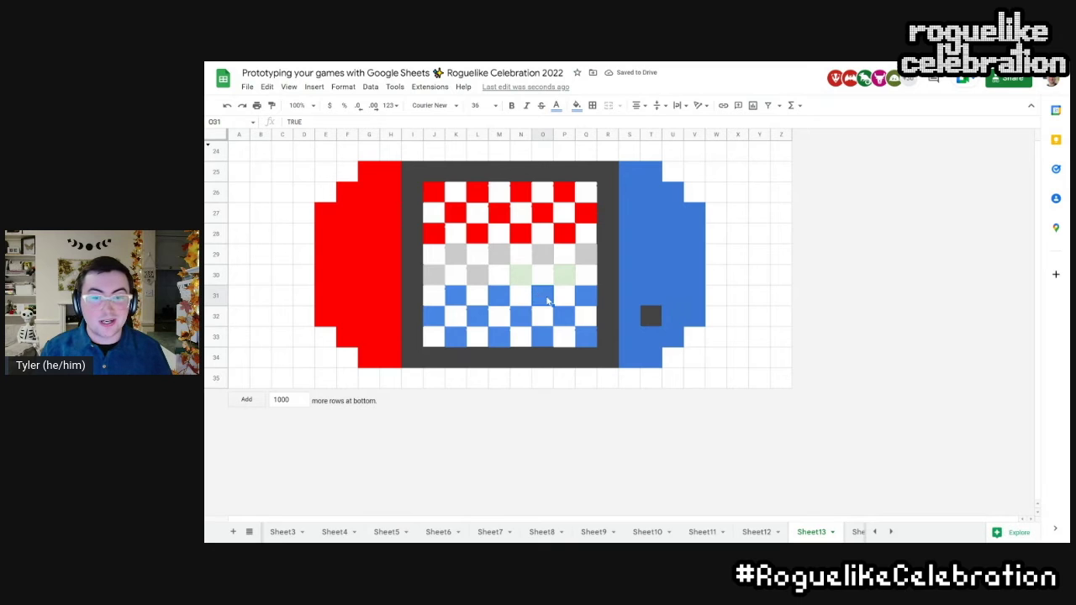
pyautogui.click(521, 277)
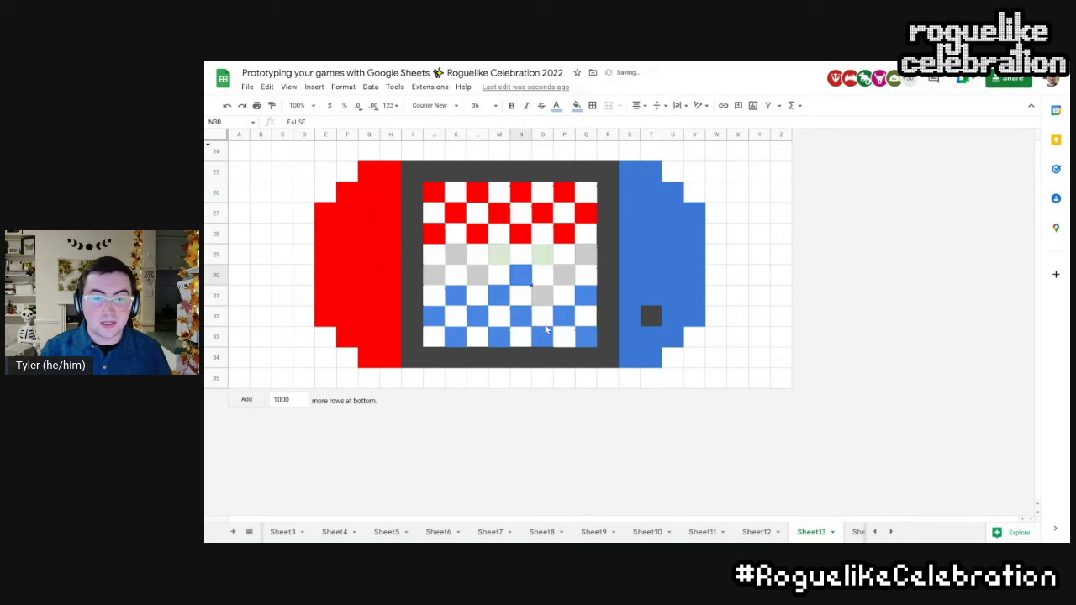
pyautogui.click(533, 259)
pyautogui.click(525, 239)
pyautogui.click(520, 220)
pyautogui.click(516, 201)
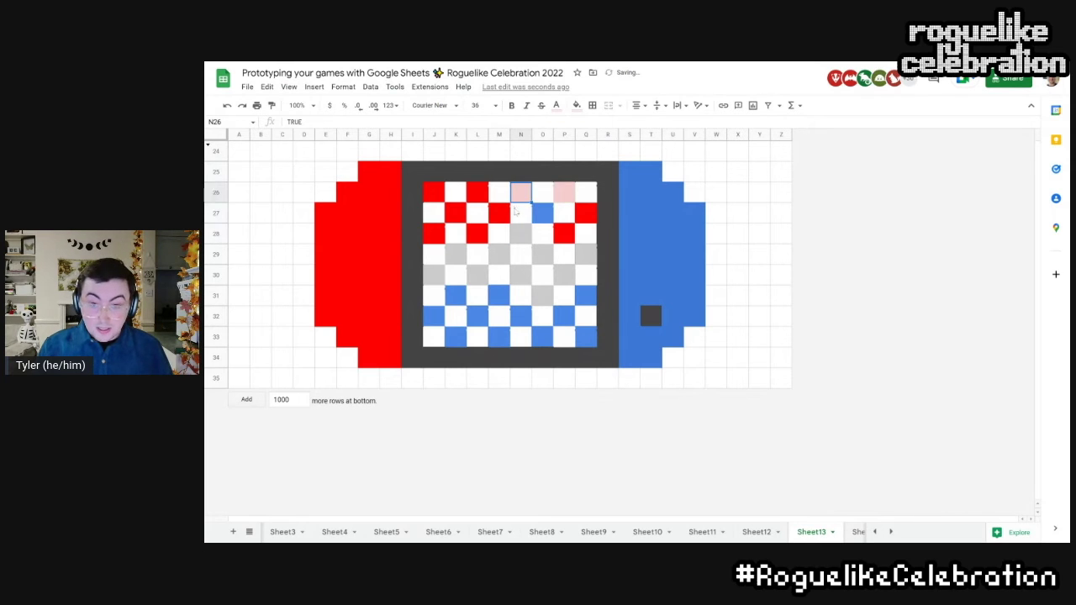
pyautogui.click(477, 193)
pyautogui.click(458, 217)
pyautogui.click(476, 235)
pyautogui.click(504, 257)
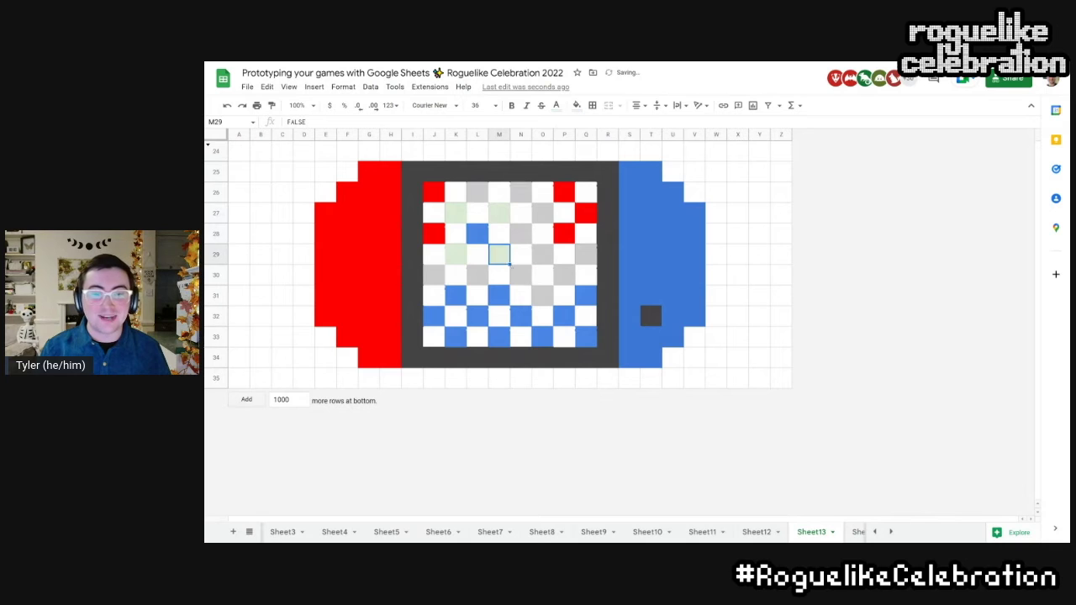
pyautogui.click(518, 274)
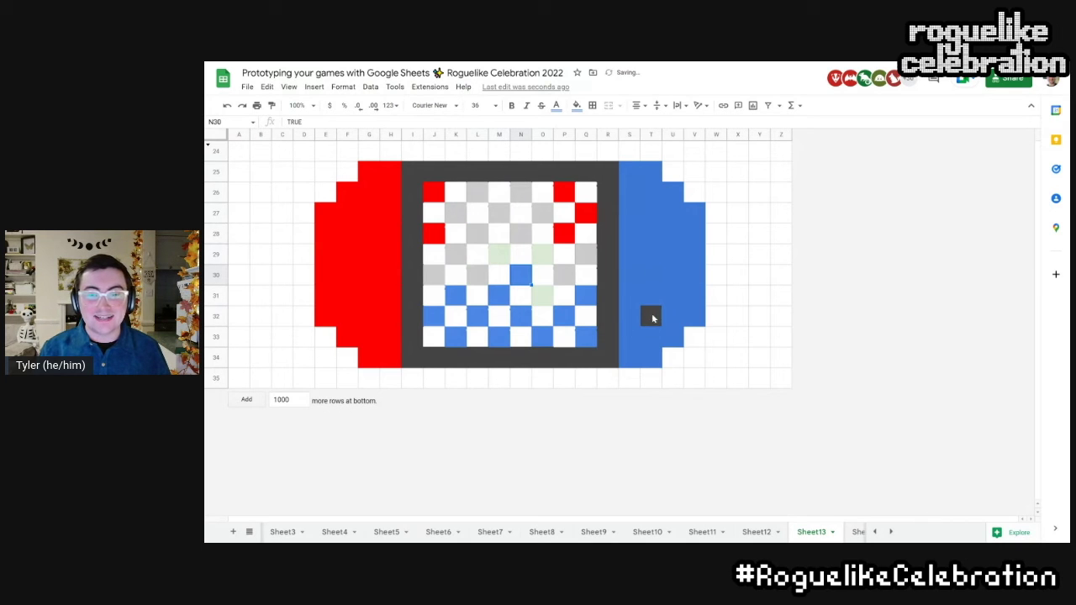
pyautogui.click(652, 318)
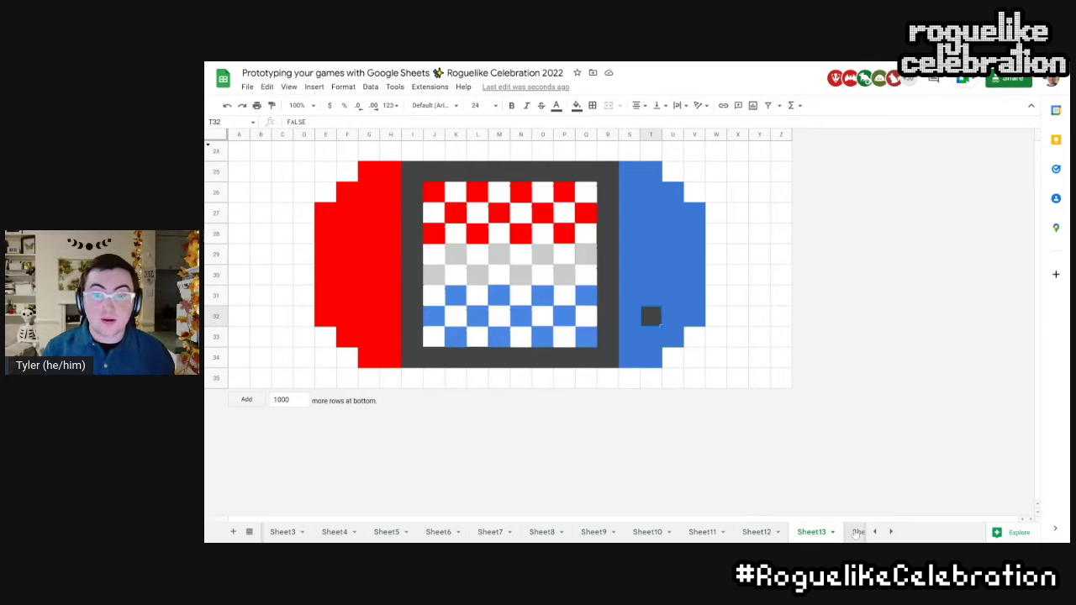
pyautogui.click(857, 532)
# Step: Restart the text adventure by submitting 'restart' in the command input
pyautogui.click(554, 413)
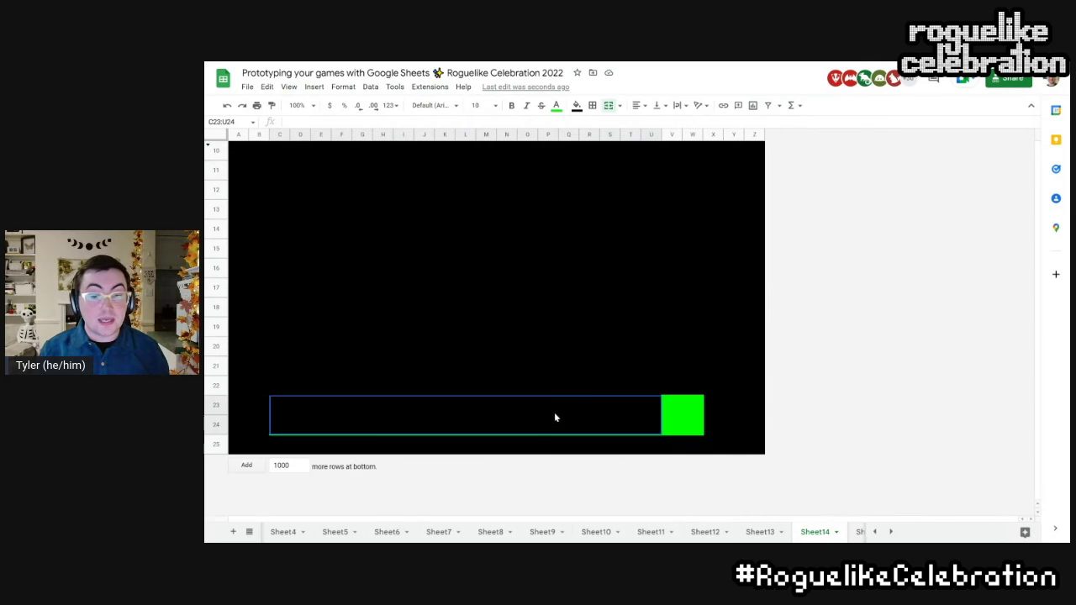
pyautogui.write('restart')
pyautogui.click(689, 427)
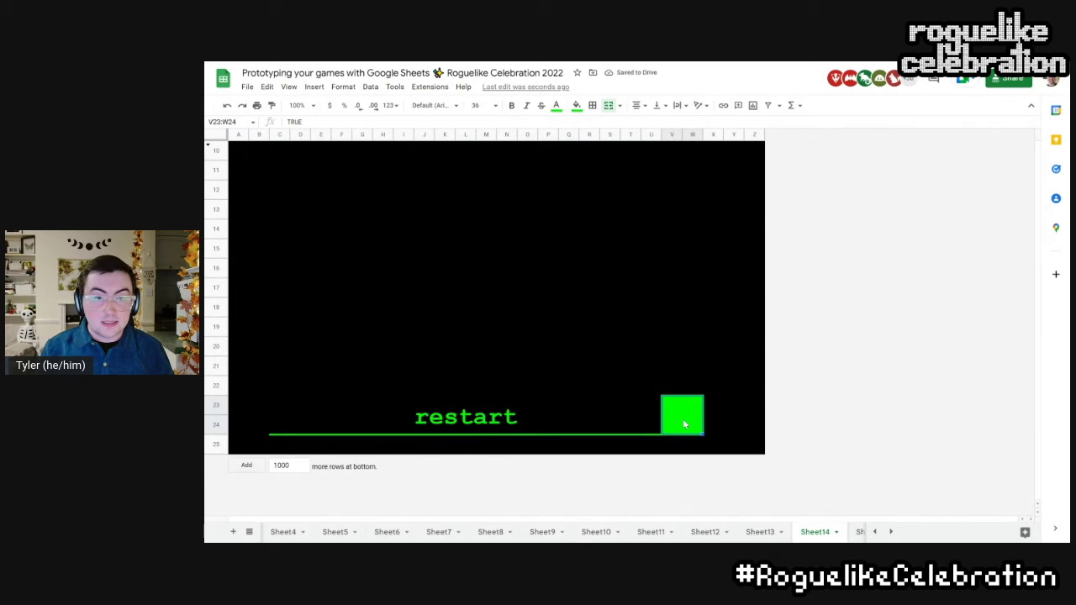
# Step: Submit 'go south' to reach the Hooray ending, then switch to Sheet15
pyautogui.click(505, 424)
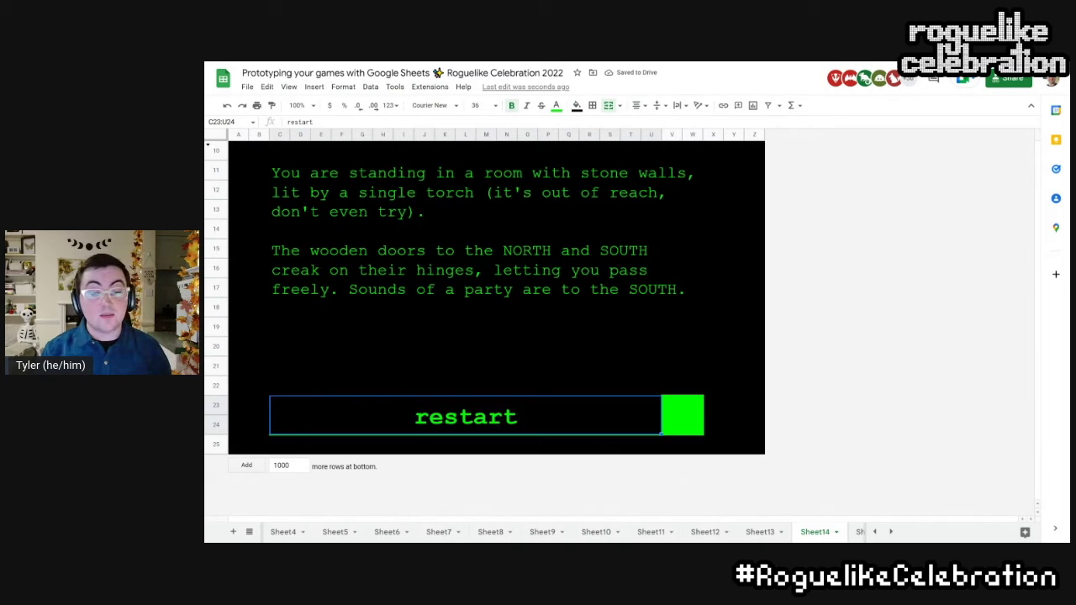
pyautogui.press('Delete')
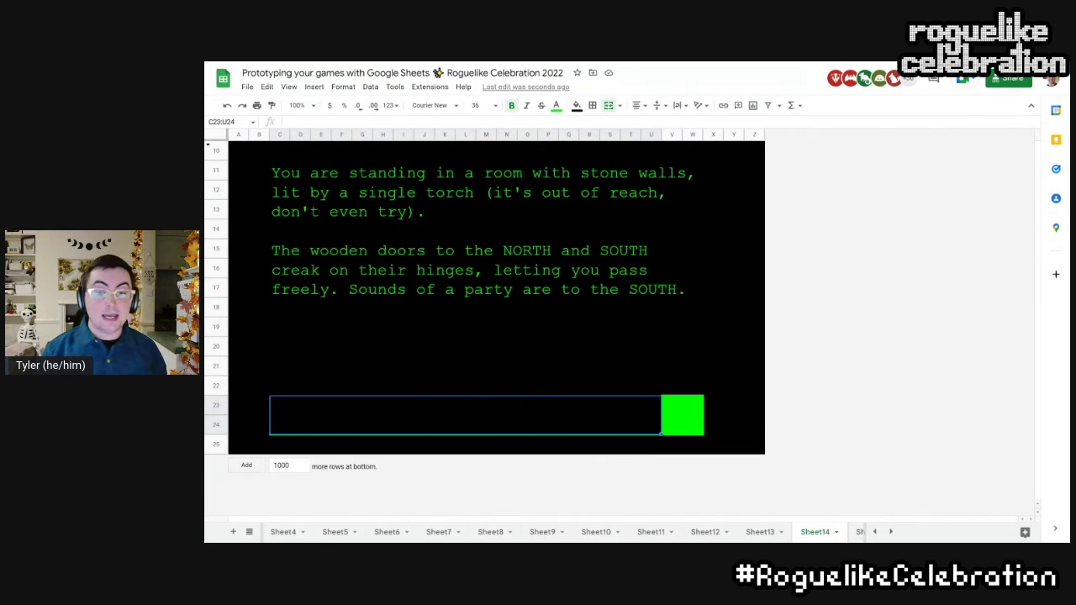
pyautogui.write('go south')
pyautogui.press('Return')
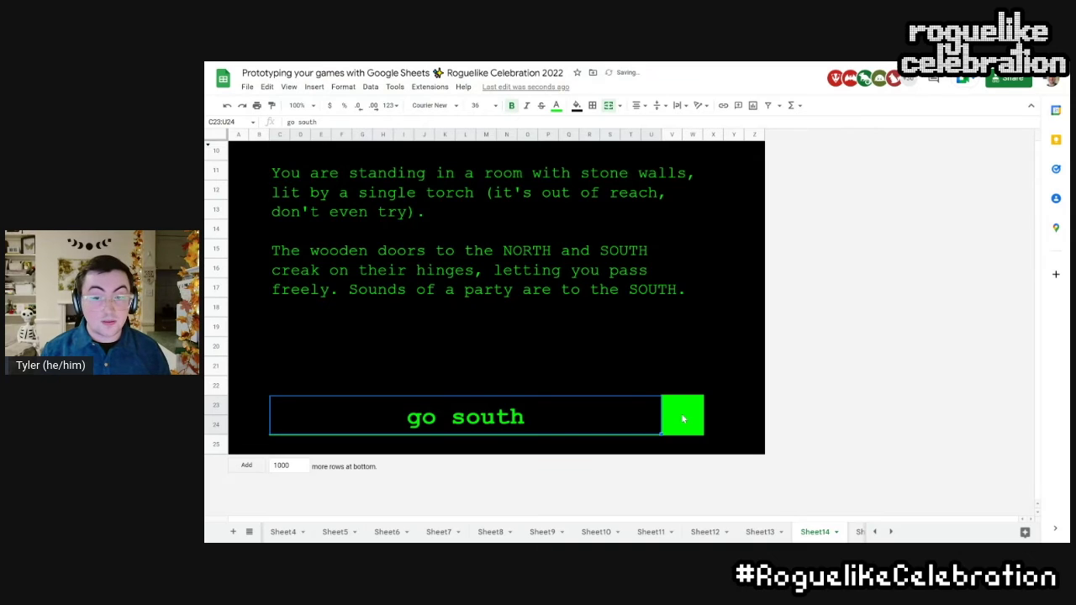
pyautogui.click(683, 418)
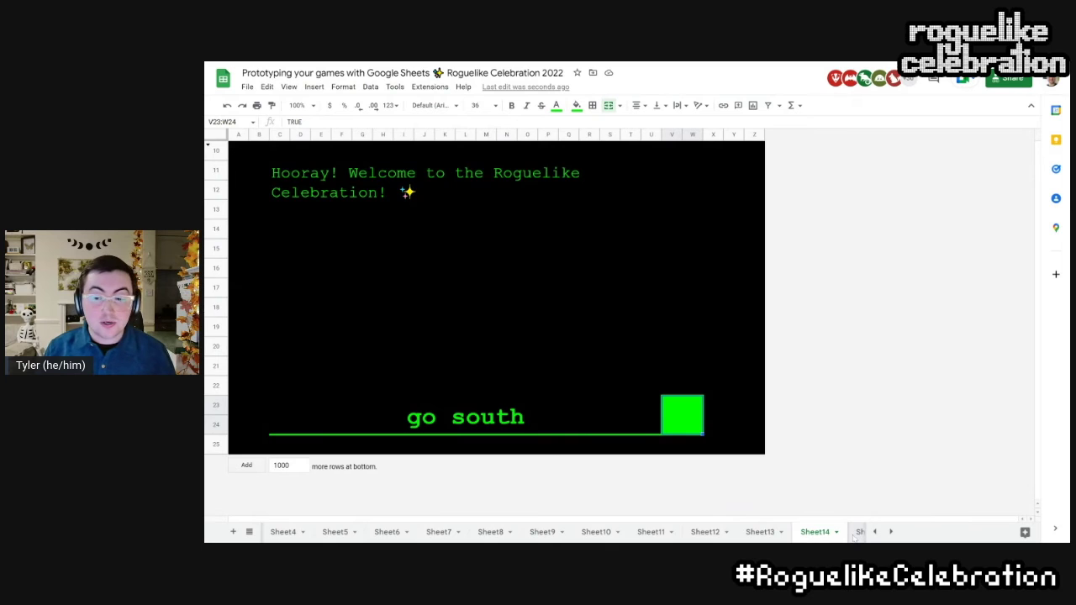
pyautogui.click(858, 536)
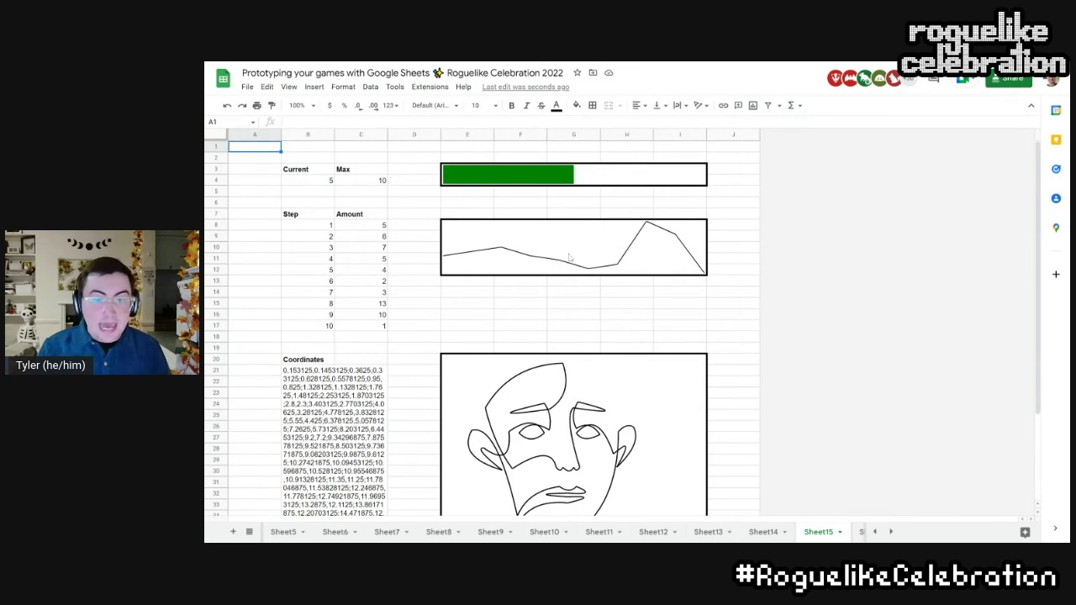
# Step: Scroll Sheet15 down to view the face drawing, then switch to Sheet16
pyautogui.scroll(-2, 409, 271)
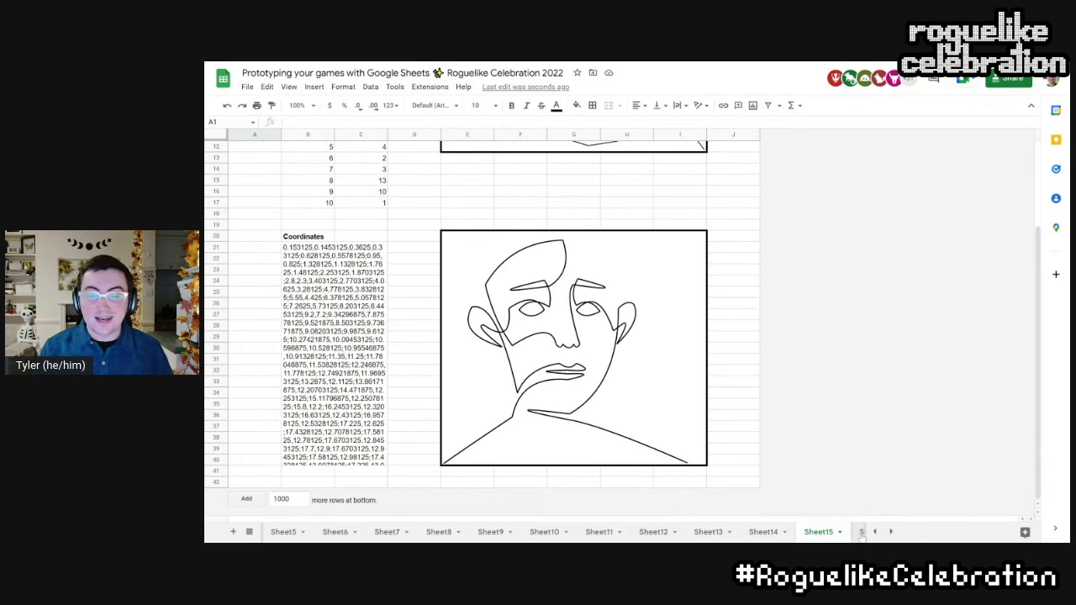
pyautogui.click(860, 533)
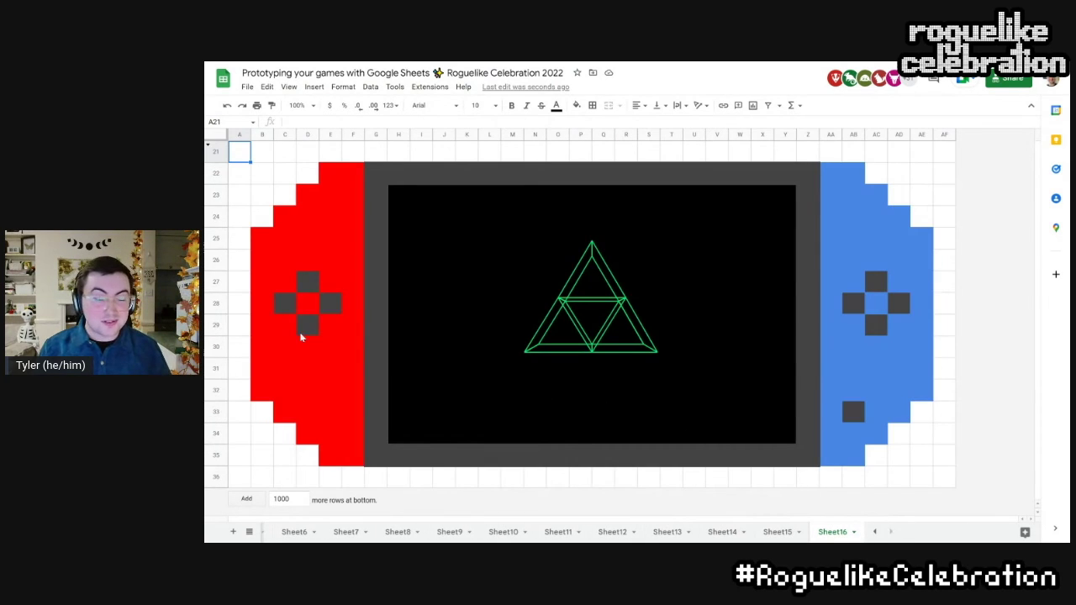
# Step: Move the wireframe view forward, sideways and back with the left D-pad
pyautogui.click(307, 290)
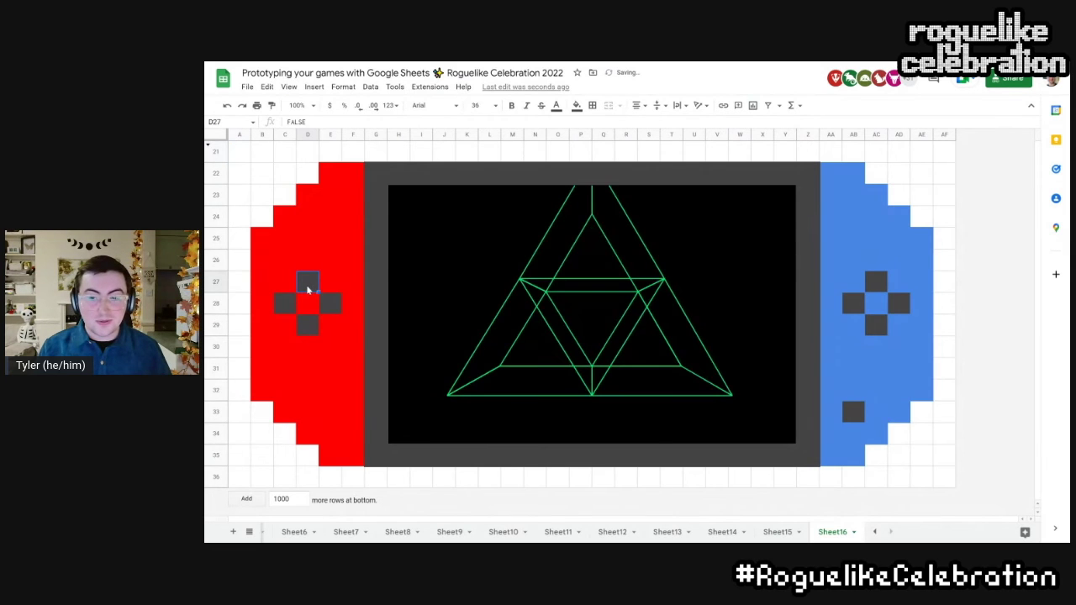
pyautogui.click(285, 304)
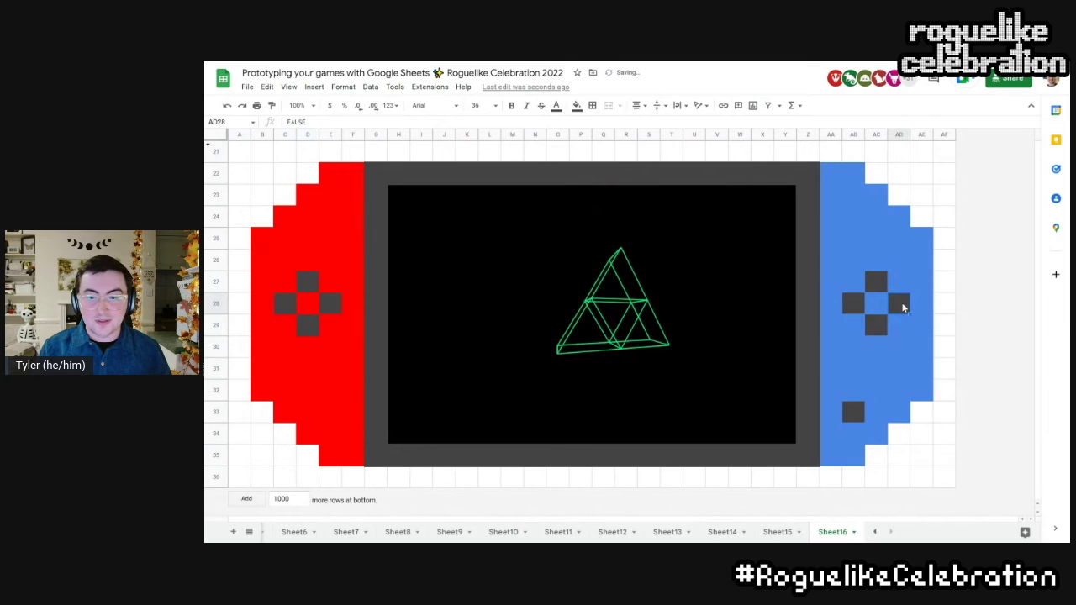
pyautogui.click(313, 290)
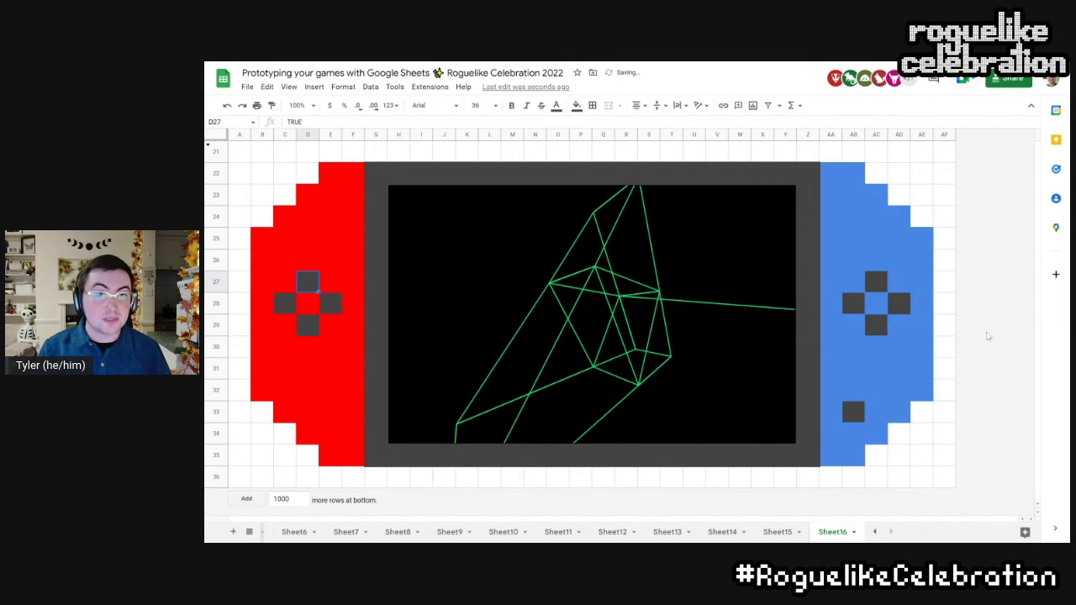
pyautogui.click(307, 325)
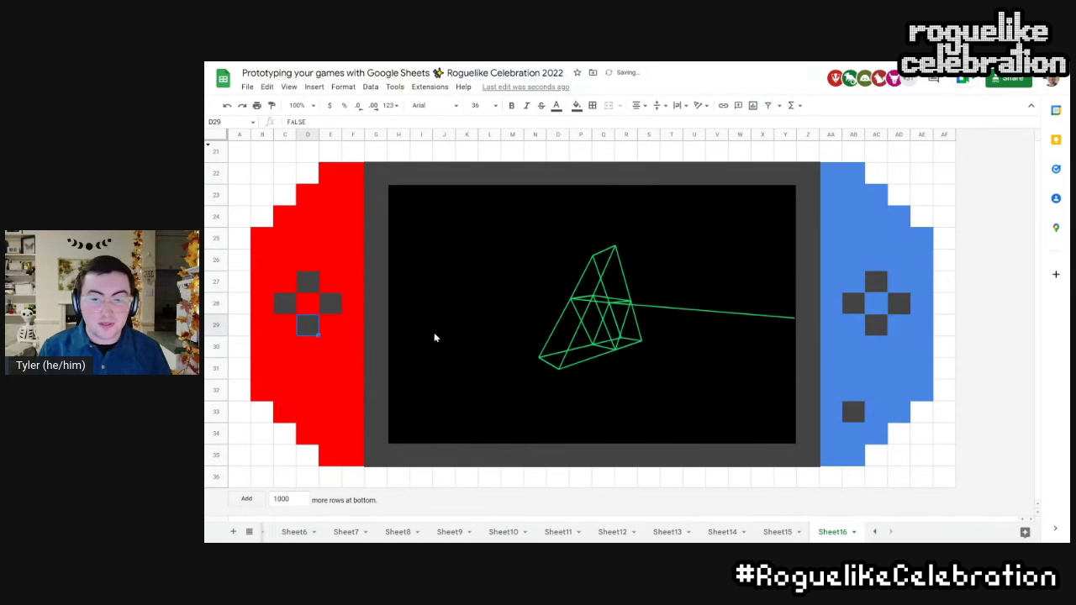
# Step: Rotate the wireframe with the right D-pad, move it forward and back, then return to Sheet1
pyautogui.click(906, 308)
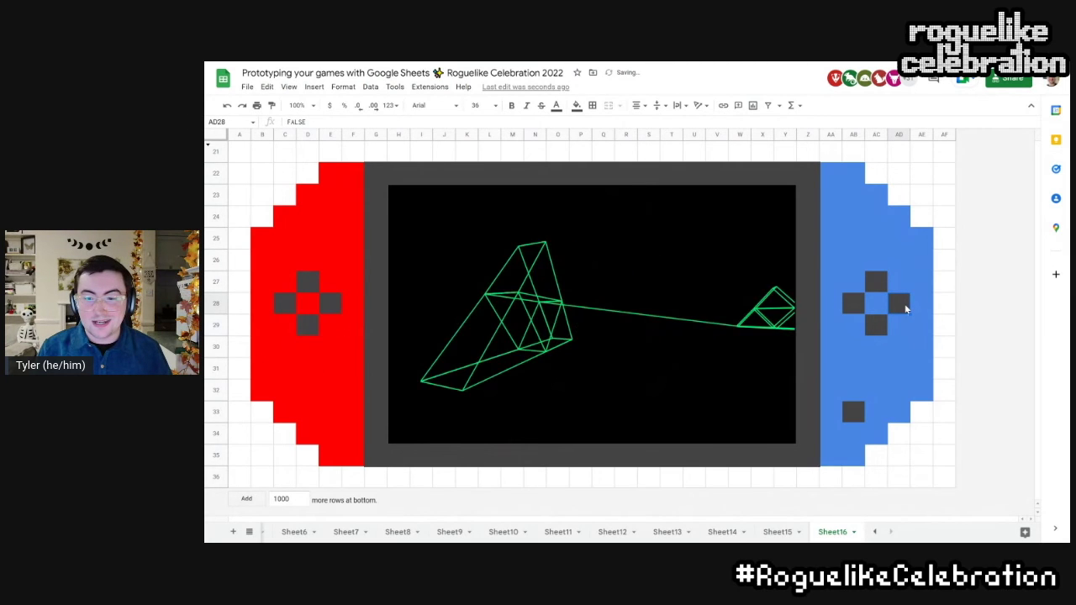
pyautogui.click(307, 288)
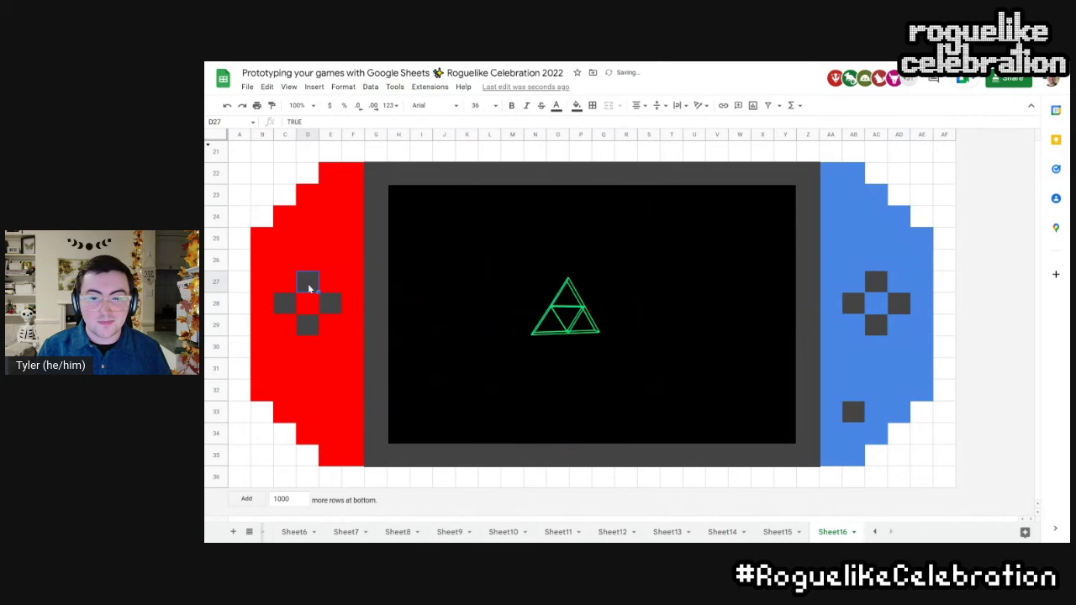
pyautogui.click(307, 327)
pyautogui.scroll(5, 320, 541)
pyautogui.click(284, 541)
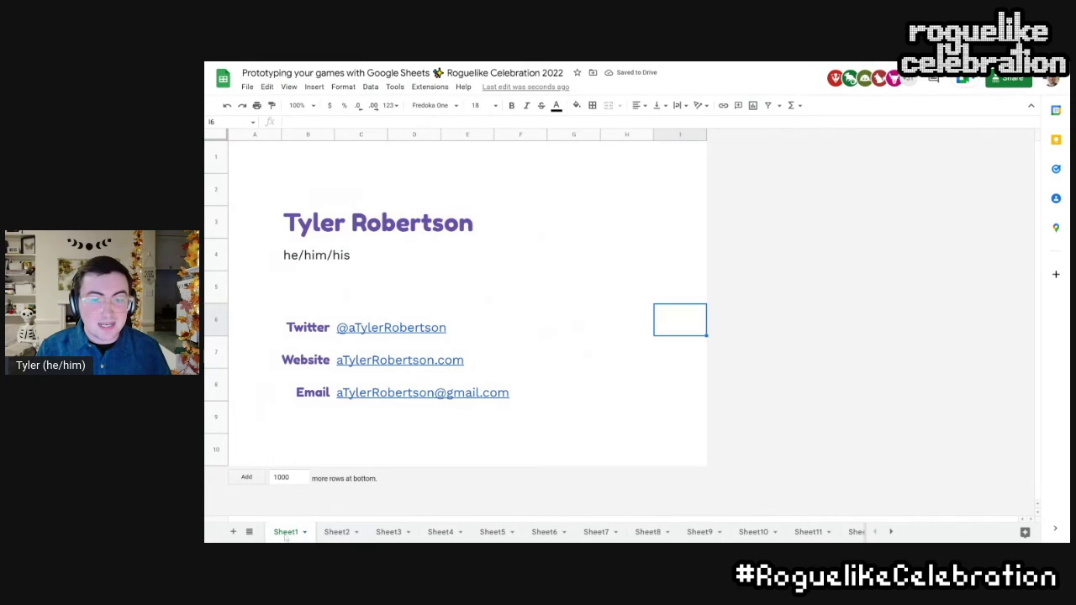